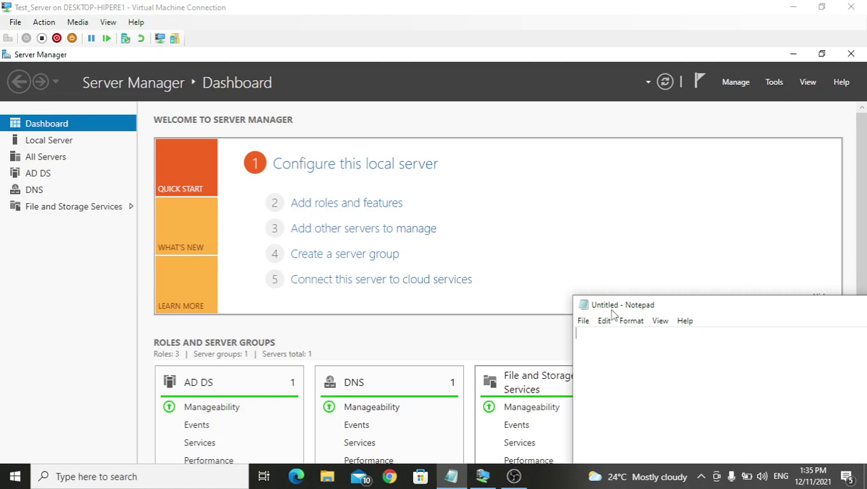
# Paste the title 'How to Create OU,Users Accounts and Groups in Active Directory- Windows server 2019' into Notepad and maximize it
pyautogui.moveTo(613, 312); pyautogui.dragTo(506, 230)
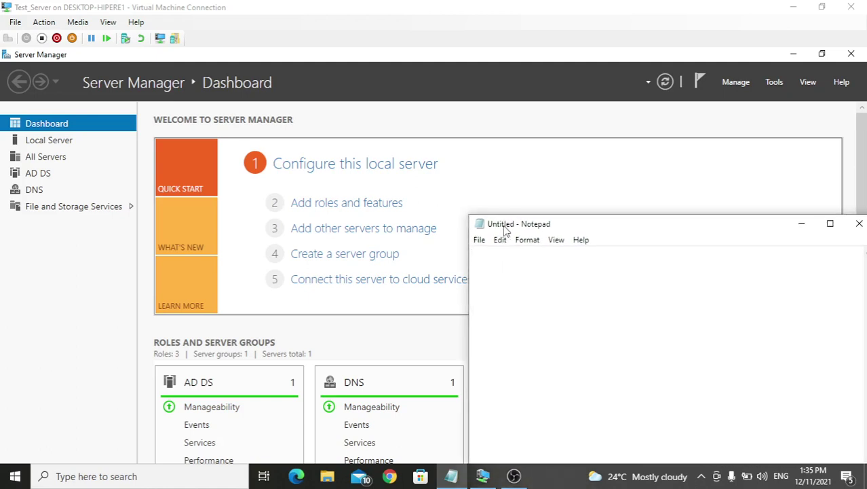
pyautogui.hotkey('ctrl', 'v')
pyautogui.moveTo(578, 227); pyautogui.dragTo(402, 158)
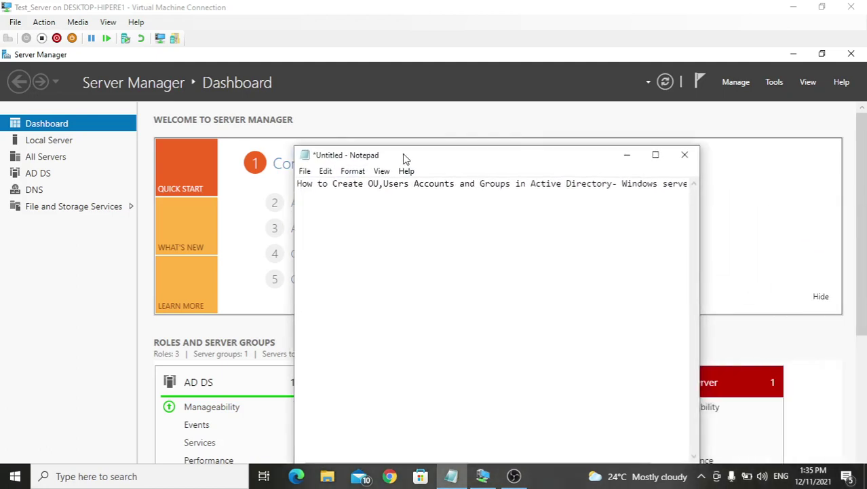
pyautogui.click(654, 155)
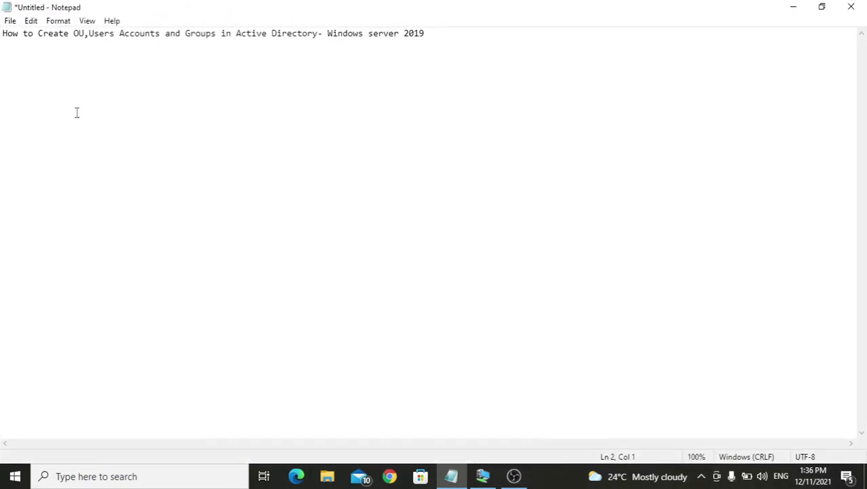
# Highlight 'OU' in the title, then minimize Notepad to return to Server Manager
pyautogui.moveTo(73, 33); pyautogui.dragTo(89, 34)
pyautogui.click(89, 34)
pyautogui.click(787, 8)
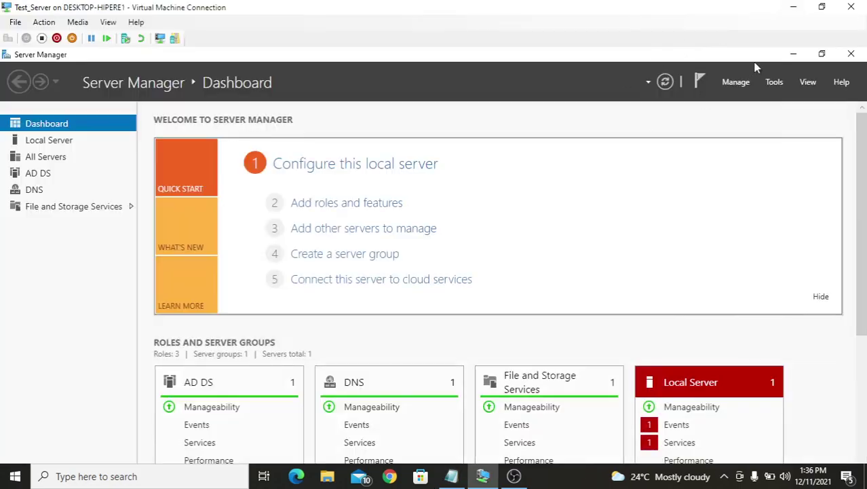
# Switch the virtual machine connection to full screen
pyautogui.click(822, 7)
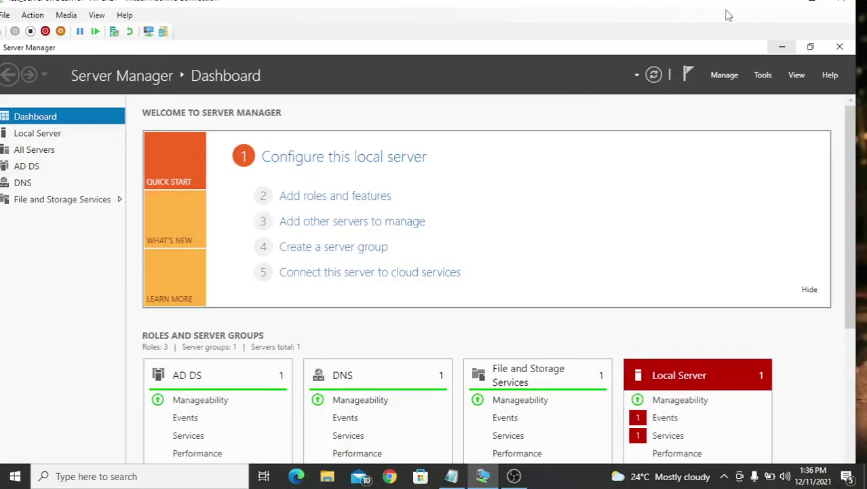
pyautogui.click(810, 48)
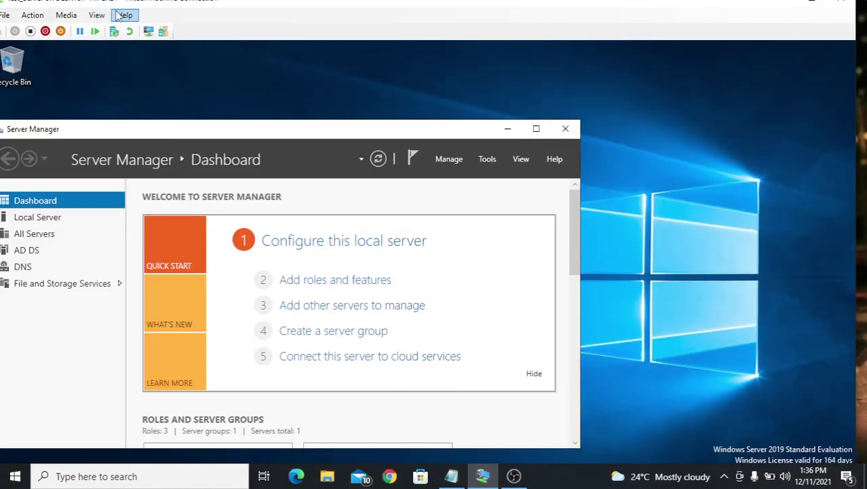
pyautogui.moveTo(145, 10); pyautogui.dragTo(261, 23)
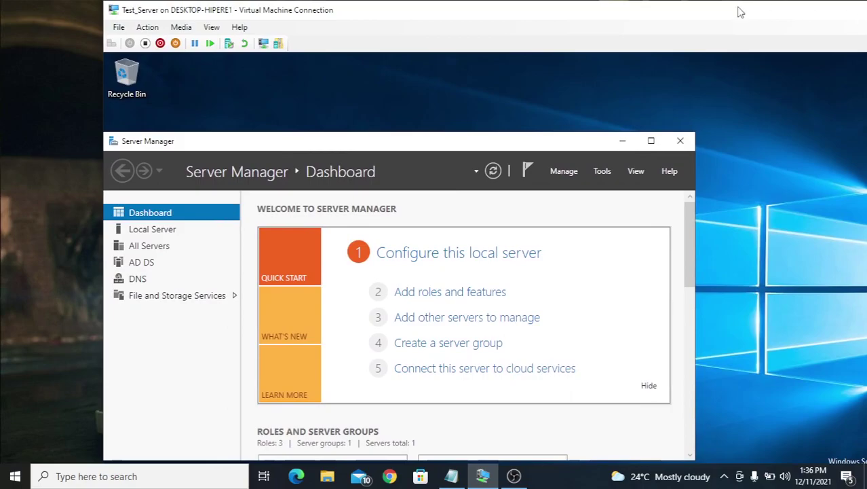
pyautogui.doubleClick(722, 17)
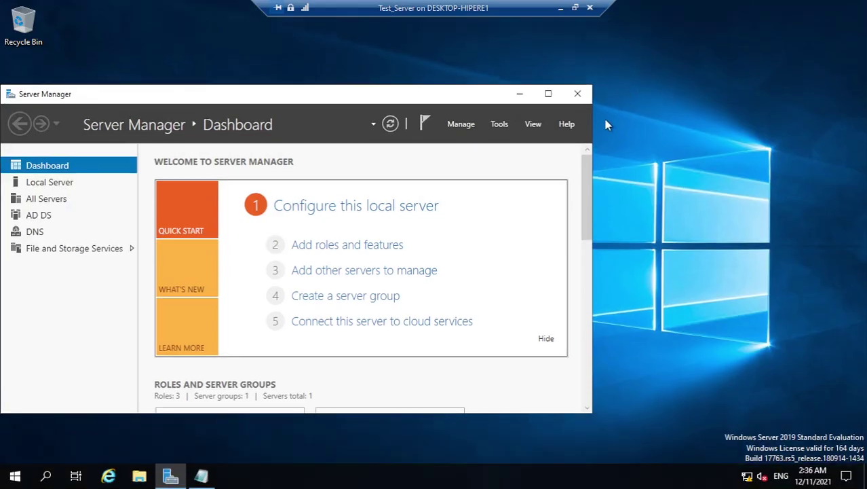
# Bring Server Manager back maximized and show its Tools menu of administrative tools
pyautogui.click(520, 94)
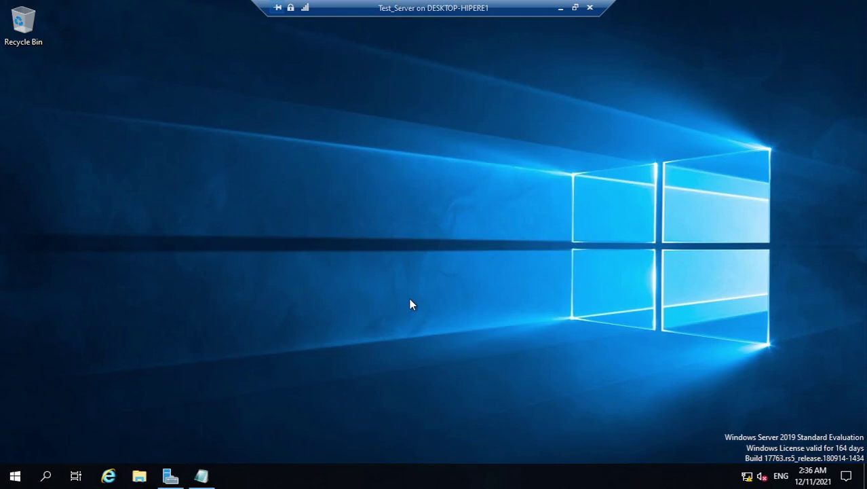
pyautogui.click(171, 474)
pyautogui.moveTo(401, 97); pyautogui.dragTo(441, 91)
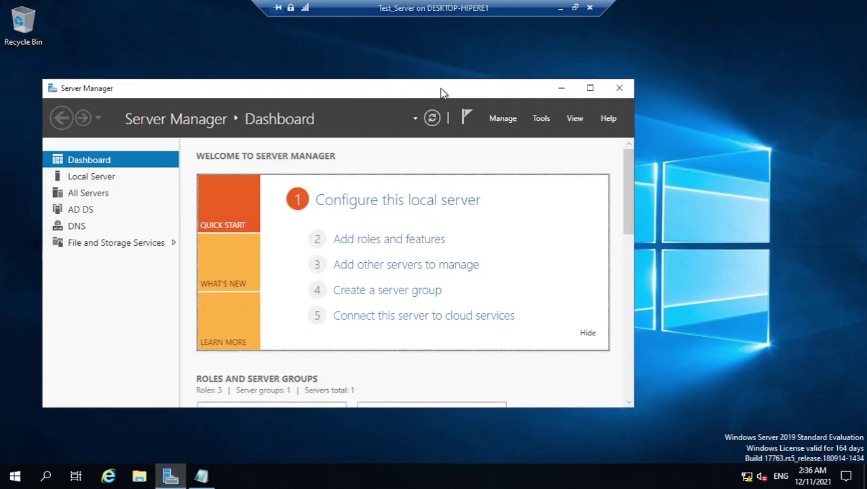
pyautogui.click(590, 88)
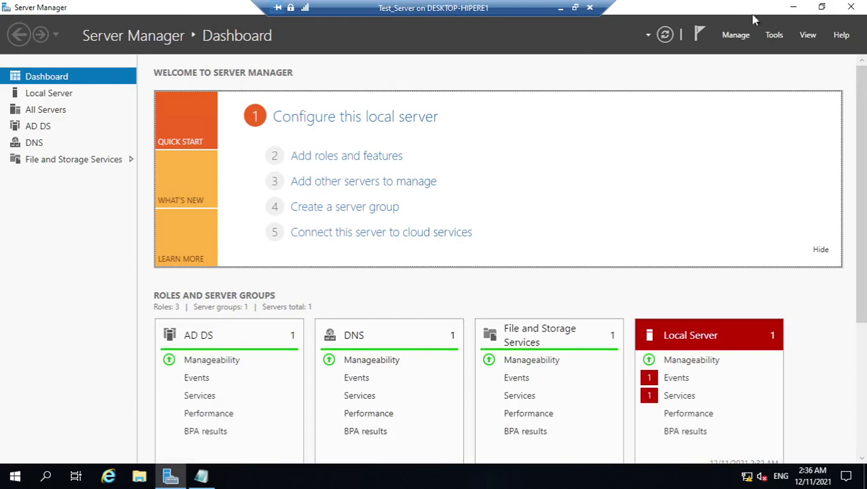
pyautogui.click(774, 37)
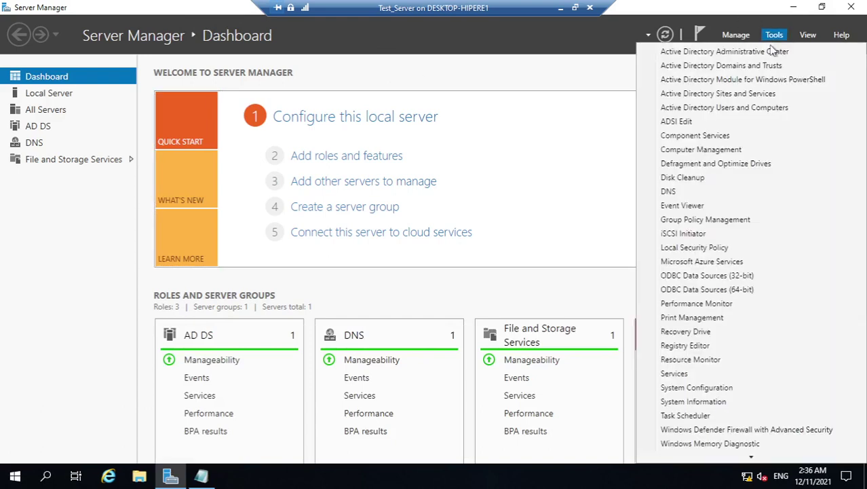
# Launch Active Directory Users and Computers, expand testlab.local, browse Users, then reselect the domain
pyautogui.click(710, 110)
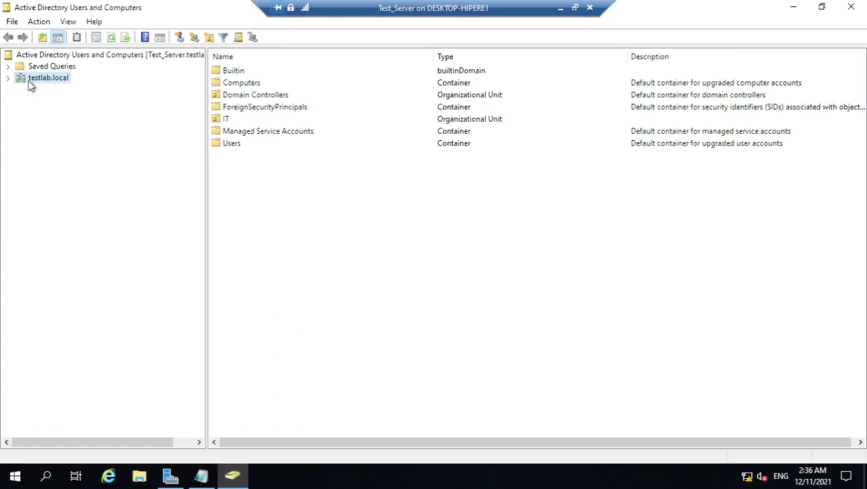
pyautogui.click(8, 79)
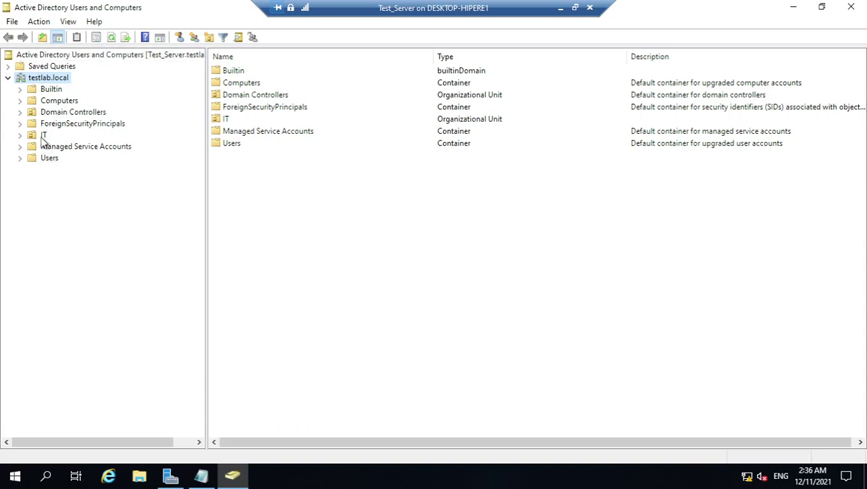
pyautogui.click(42, 161)
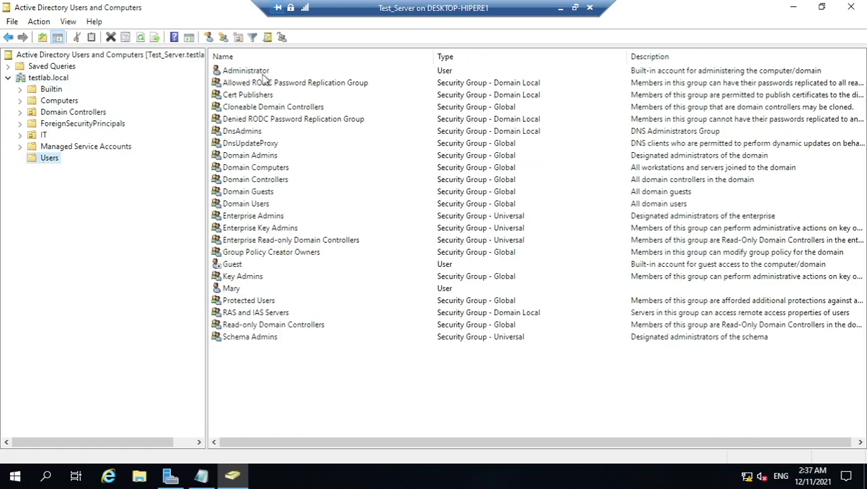
pyautogui.click(272, 74)
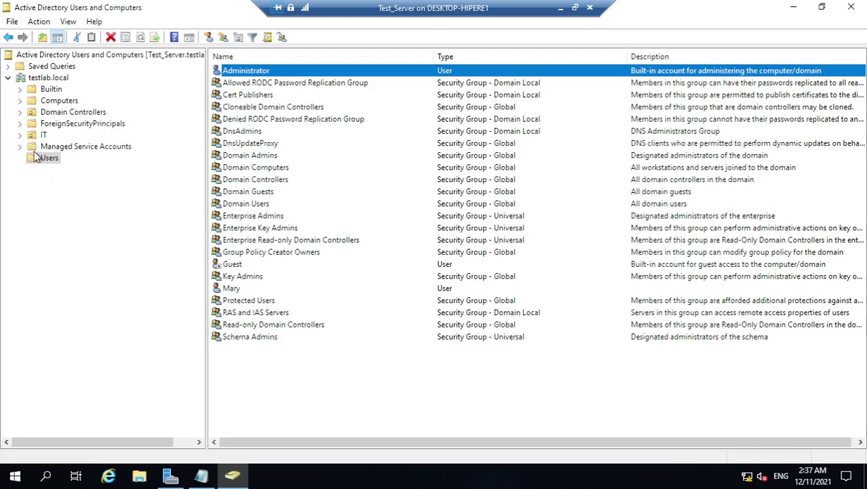
pyautogui.click(49, 78)
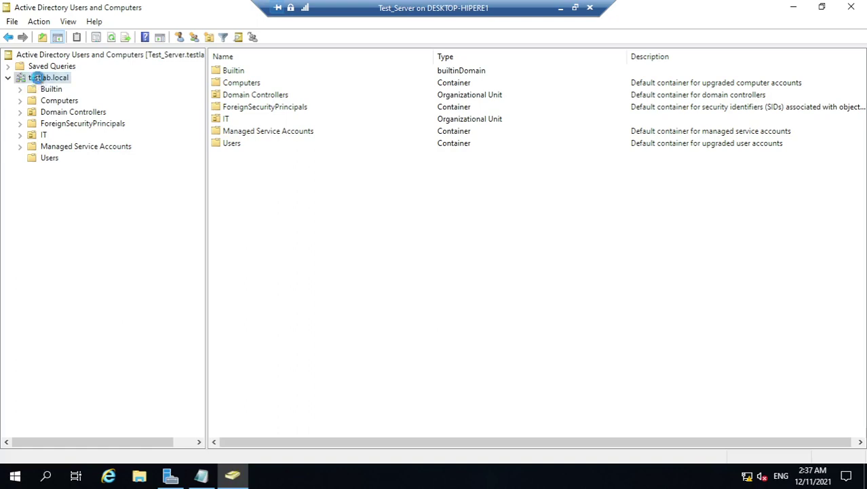
# Create an organizational unit named 'Cape Town' directly under testlab.local
pyautogui.rightClick(38, 78)
pyautogui.moveTo(105, 177)
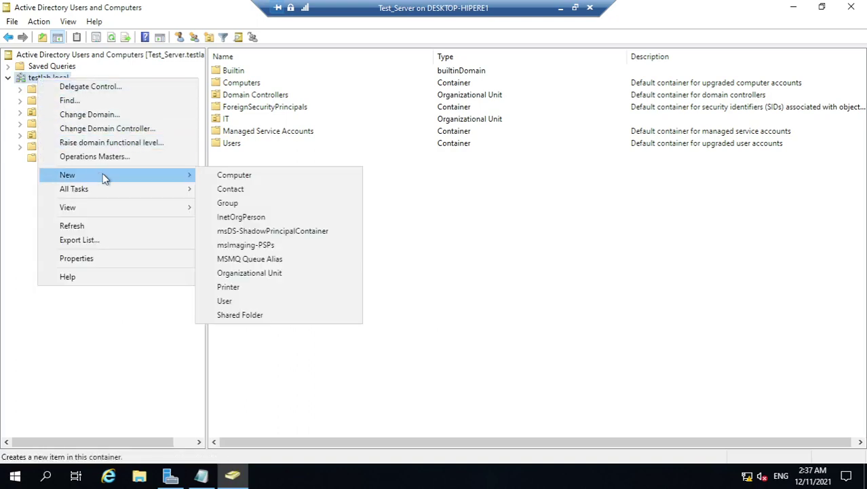
pyautogui.click(272, 280)
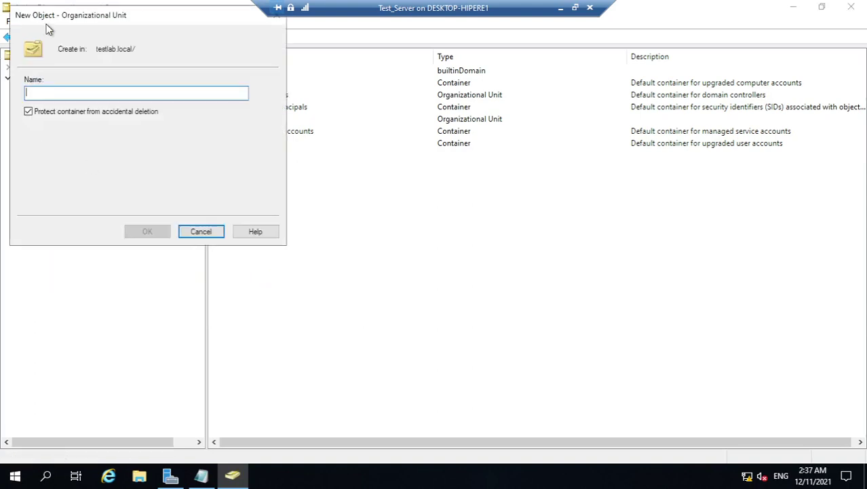
pyautogui.moveTo(55, 22); pyautogui.dragTo(102, 67)
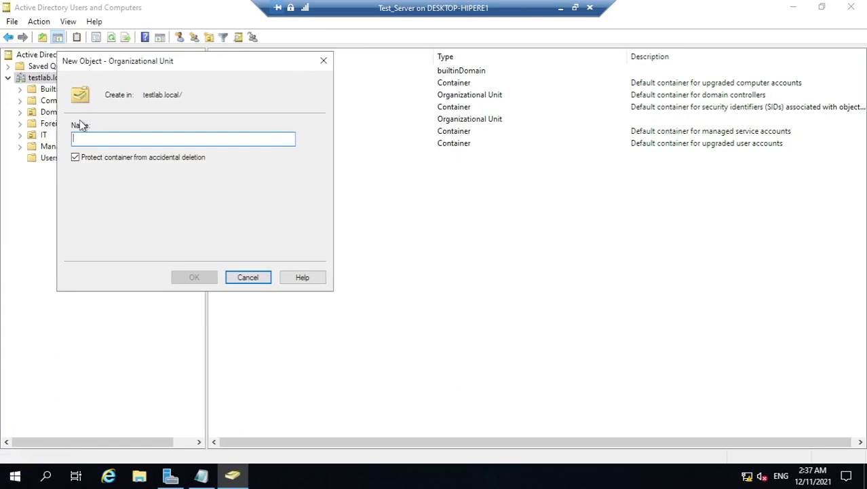
pyautogui.write('Cape Town')
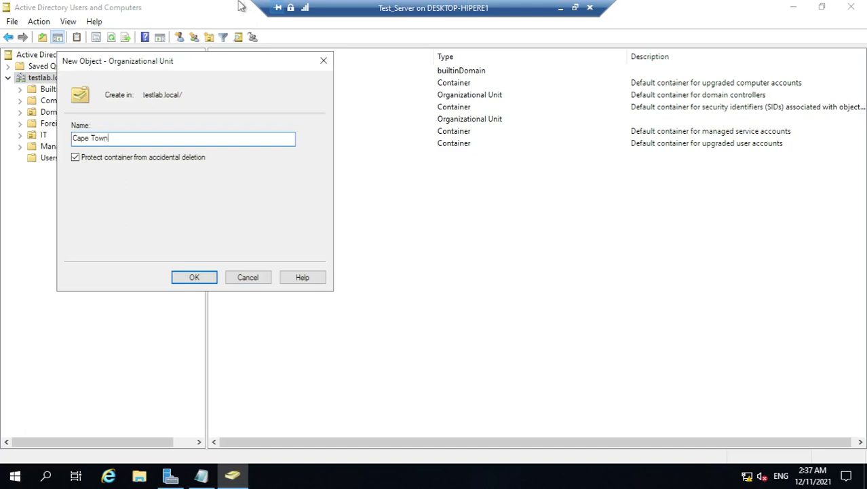
pyautogui.moveTo(131, 66); pyautogui.dragTo(152, 74)
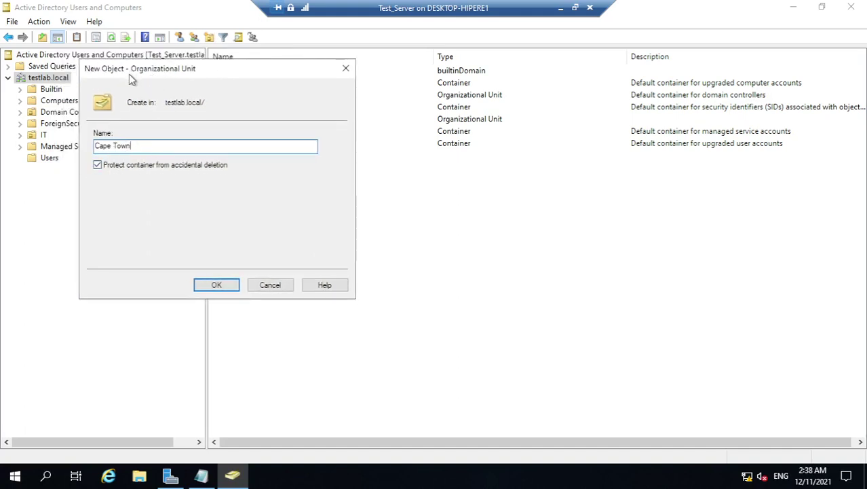
pyautogui.moveTo(132, 70); pyautogui.dragTo(132, 74)
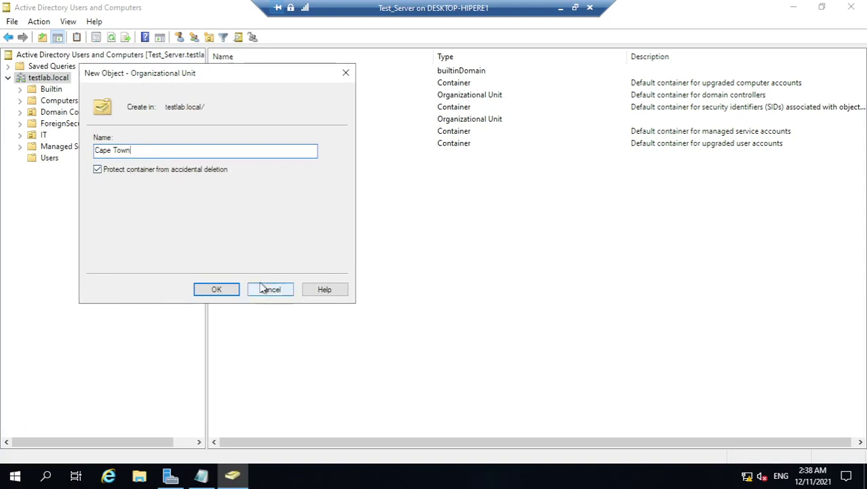
pyautogui.click(211, 289)
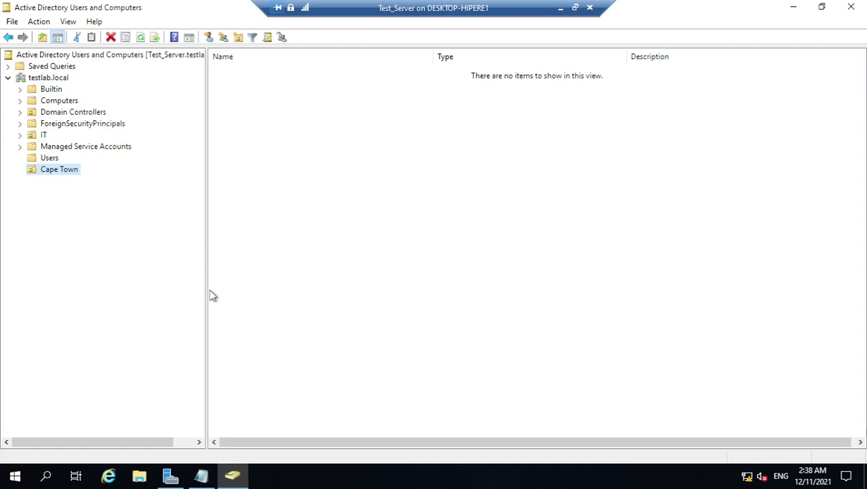
# Add an organizational unit named 'IT' inside Cape Town
pyautogui.rightClick(53, 172)
pyautogui.moveTo(139, 227)
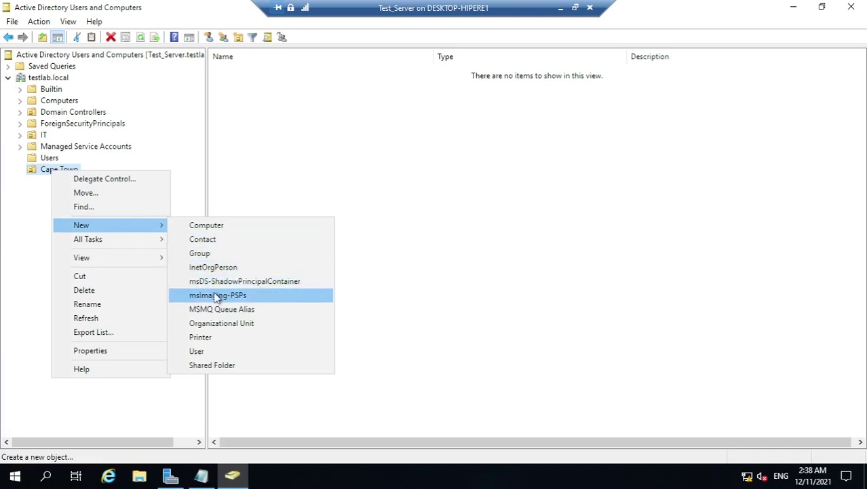
pyautogui.click(229, 323)
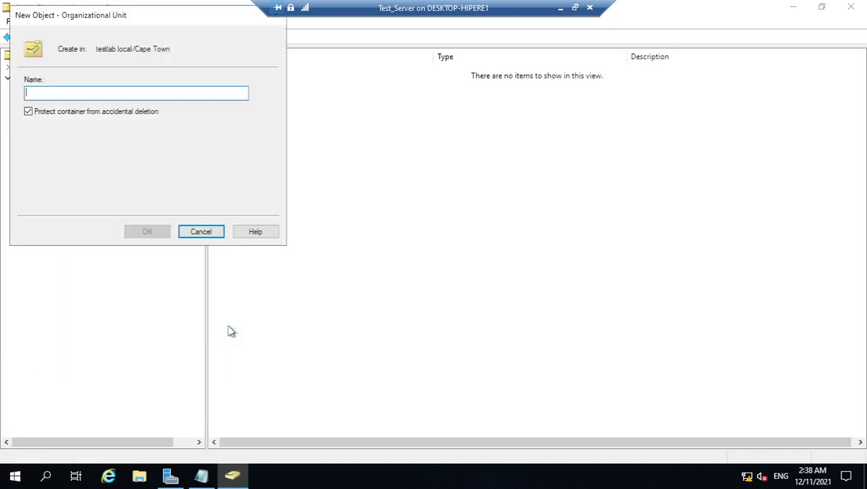
pyautogui.moveTo(58, 16); pyautogui.dragTo(133, 58)
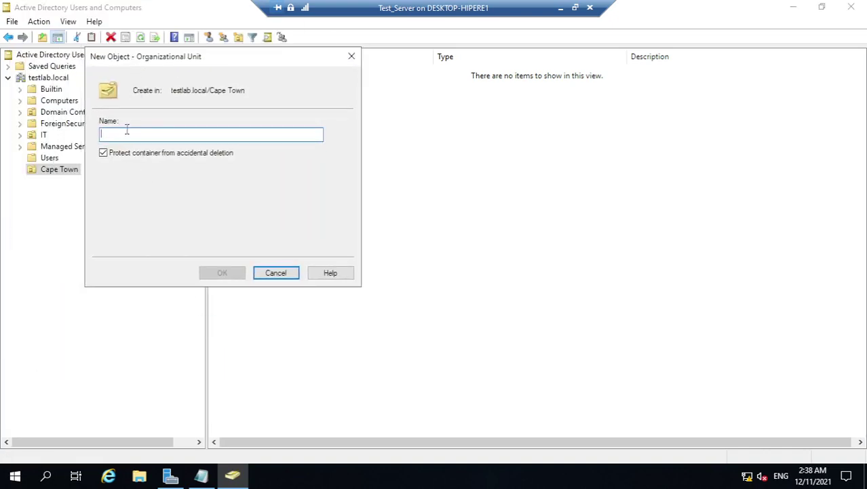
pyautogui.write('IT')
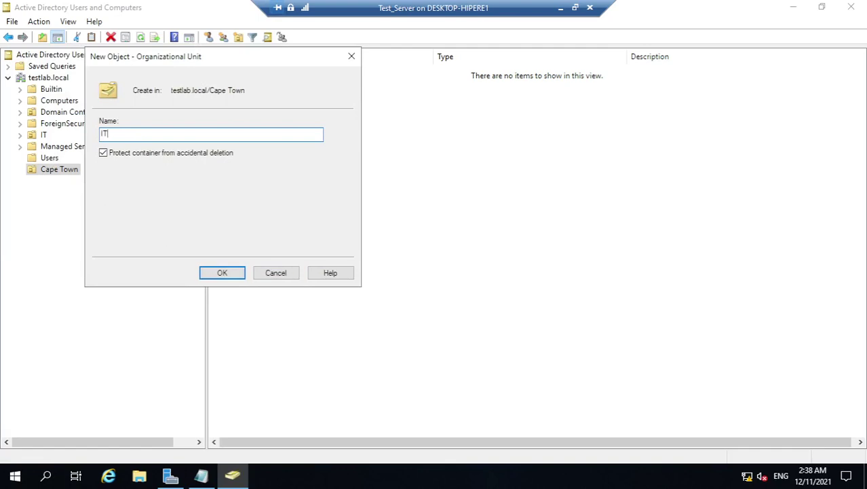
pyautogui.click(231, 274)
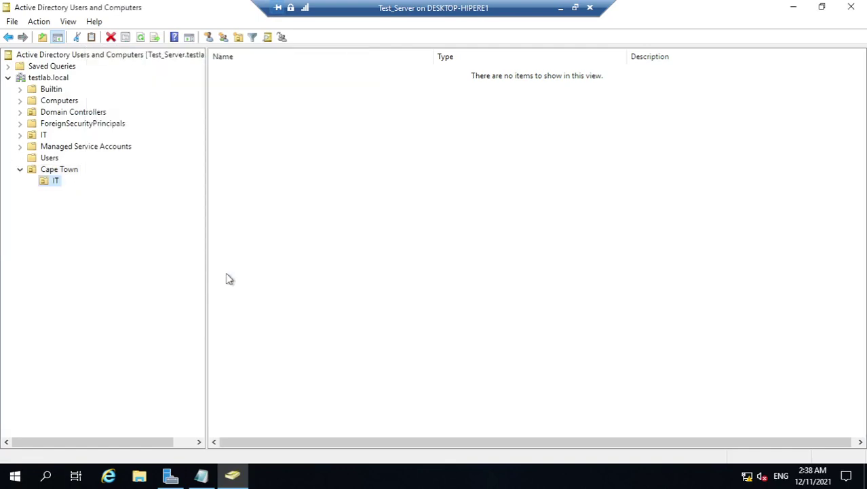
# Start a new user in the IT OU with first name User1
pyautogui.click(55, 182)
pyautogui.rightClick(57, 184)
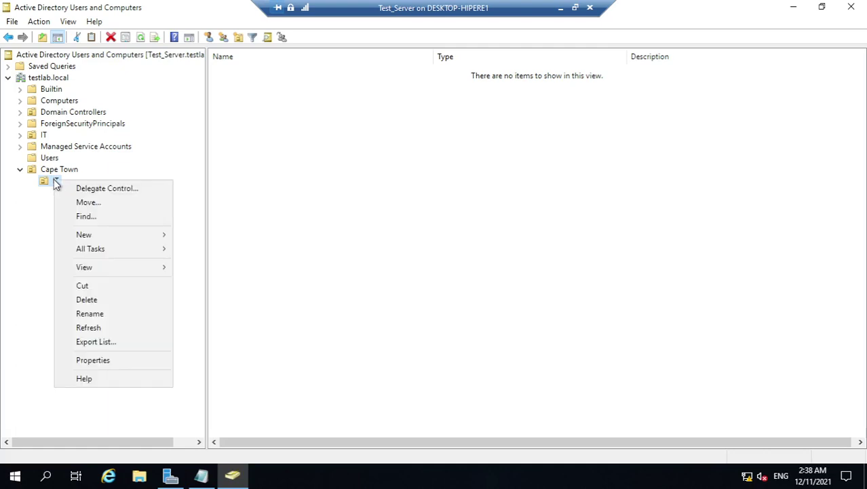
pyautogui.moveTo(108, 245)
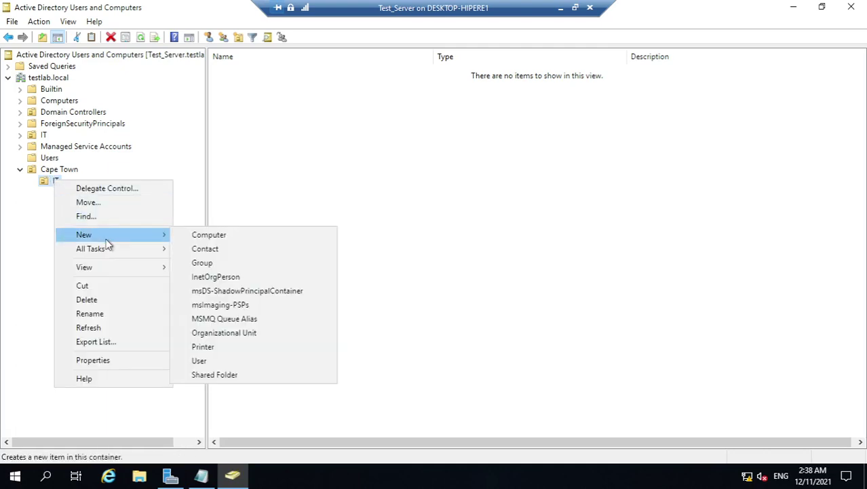
pyautogui.click(199, 361)
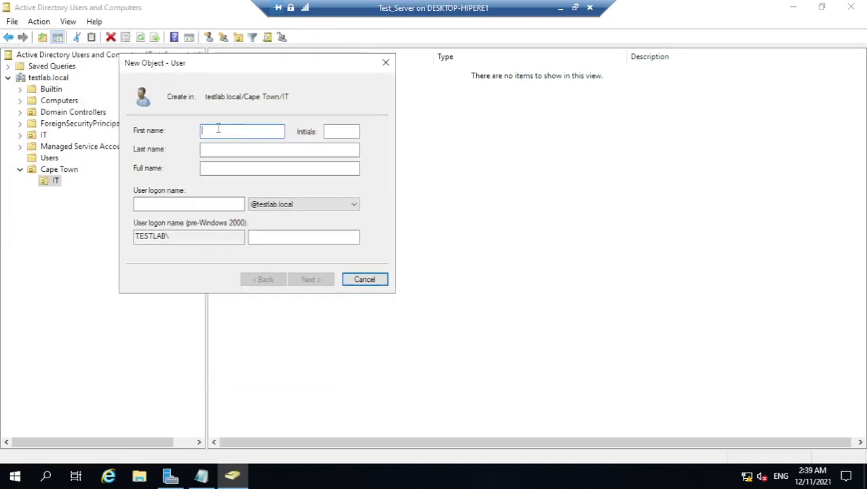
pyautogui.write('User1')
pyautogui.click(214, 149)
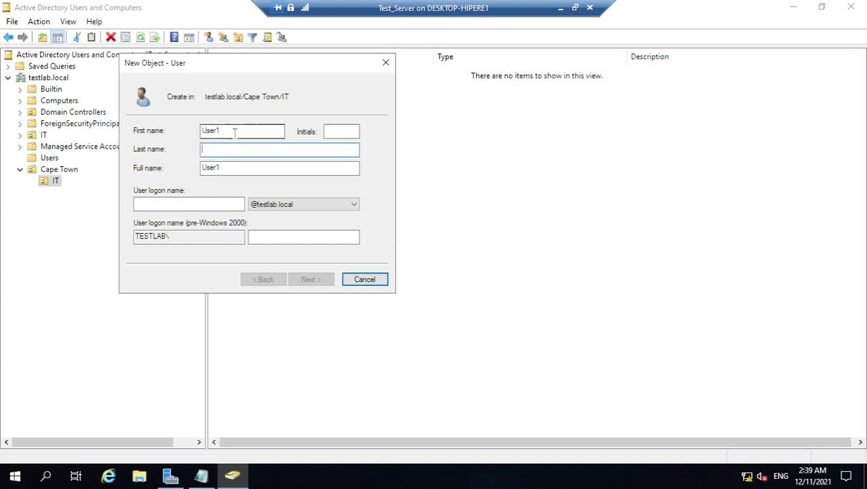
# Copy User1 into the user logon name and continue to the password page
pyautogui.moveTo(228, 130); pyautogui.dragTo(168, 136)
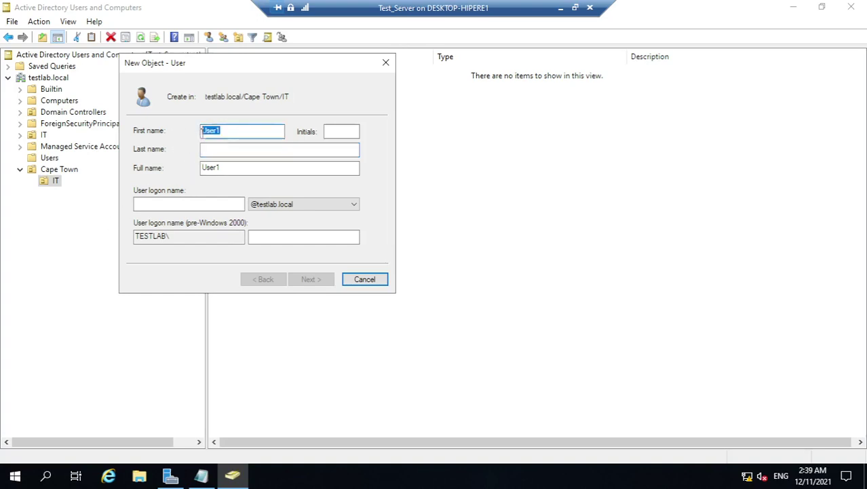
pyautogui.rightClick(211, 130)
pyautogui.click(239, 171)
pyautogui.click(161, 202)
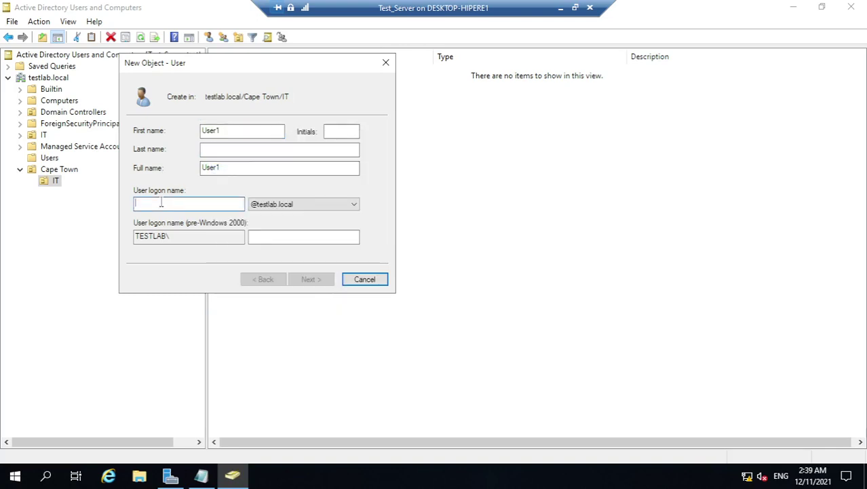
pyautogui.hotkey('ctrl', 'v')
pyautogui.click(293, 236)
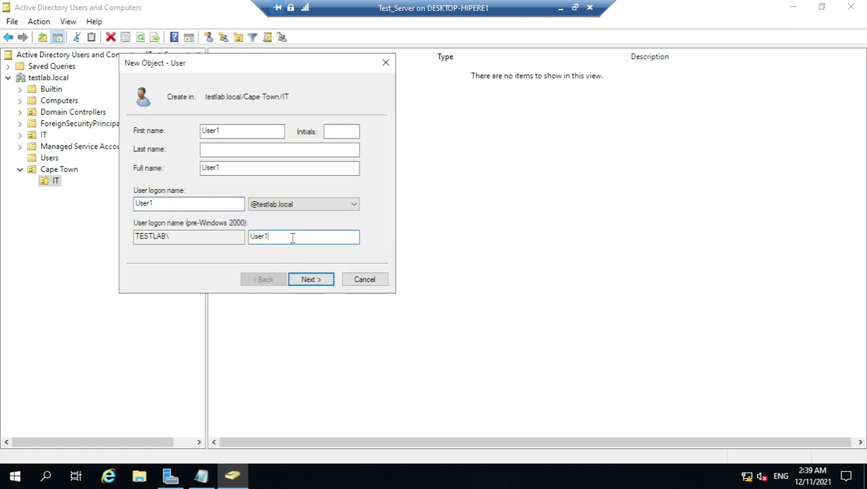
pyautogui.click(322, 283)
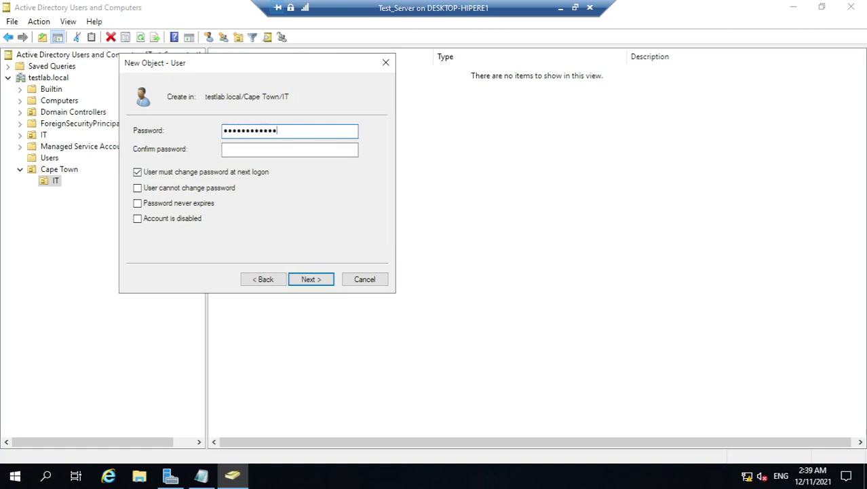
# Enter and confirm User1's password, keeping 'User must change password at next logon' checked
pyautogui.press('BackSpace')
pyautogui.press('BackSpace')
pyautogui.press('BackSpace')
pyautogui.press('BackSpace')
pyautogui.press('BackSpace')
pyautogui.press('BackSpace')
pyautogui.press('BackSpace')
pyautogui.press('BackSpace')
pyautogui.write('•')
pyautogui.click(255, 151)
pyautogui.write('•••••')
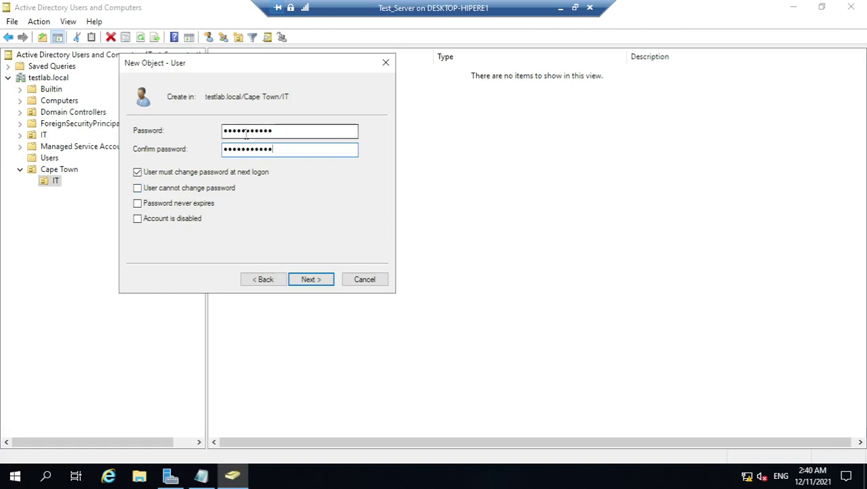
pyautogui.click(269, 132)
pyautogui.click(278, 148)
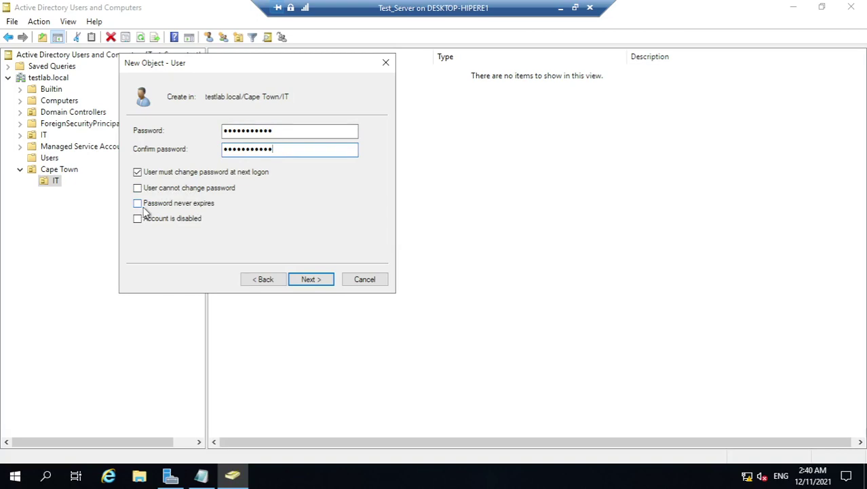
pyautogui.click(279, 131)
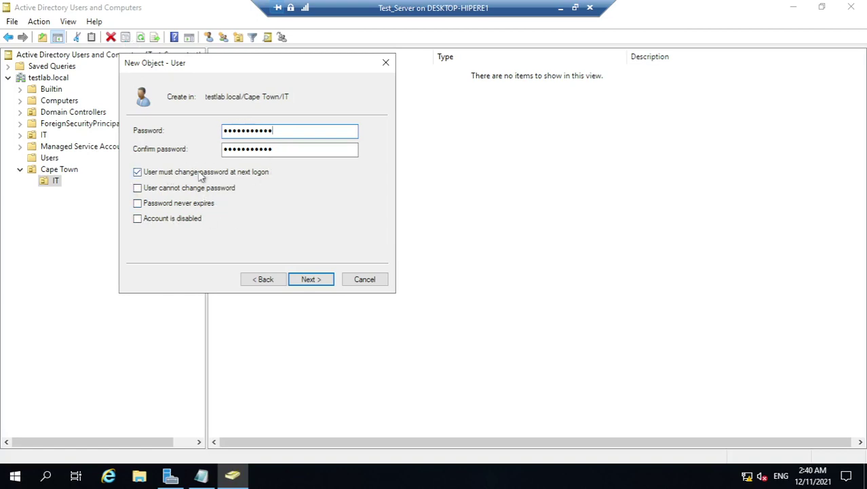
pyautogui.click(312, 283)
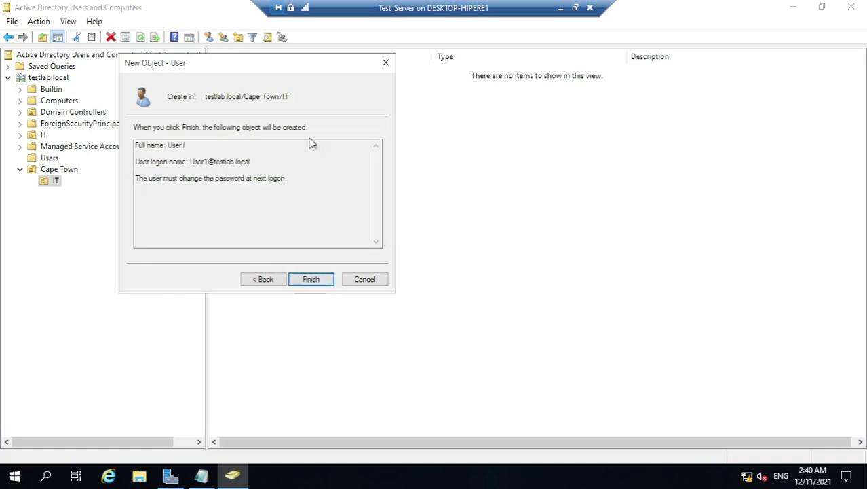
# Finish the wizard and check that User1 is listed in the IT OU
pyautogui.click(310, 283)
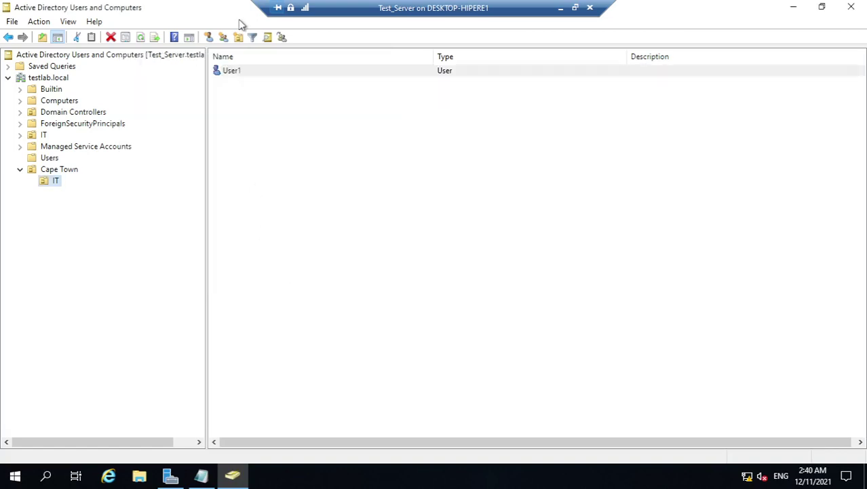
pyautogui.click(259, 72)
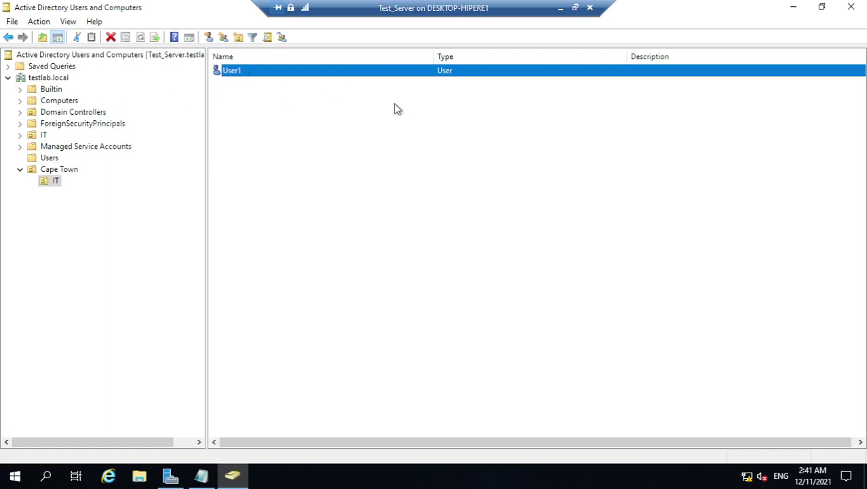
pyautogui.rightClick(54, 182)
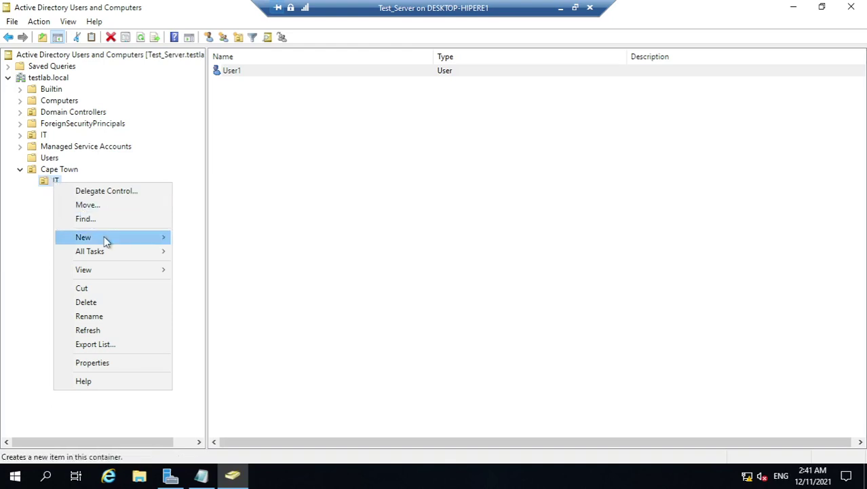
# Create a Global Security group named Developers in the IT OU
pyautogui.moveTo(105, 237)
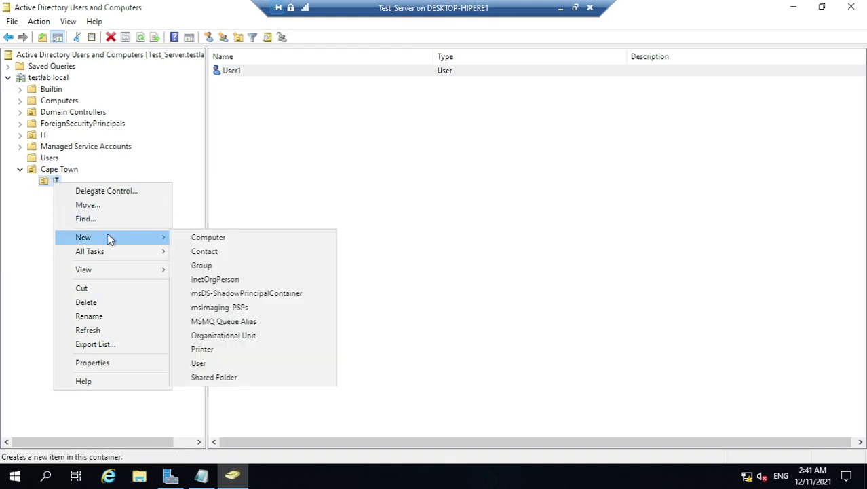
pyautogui.click(211, 266)
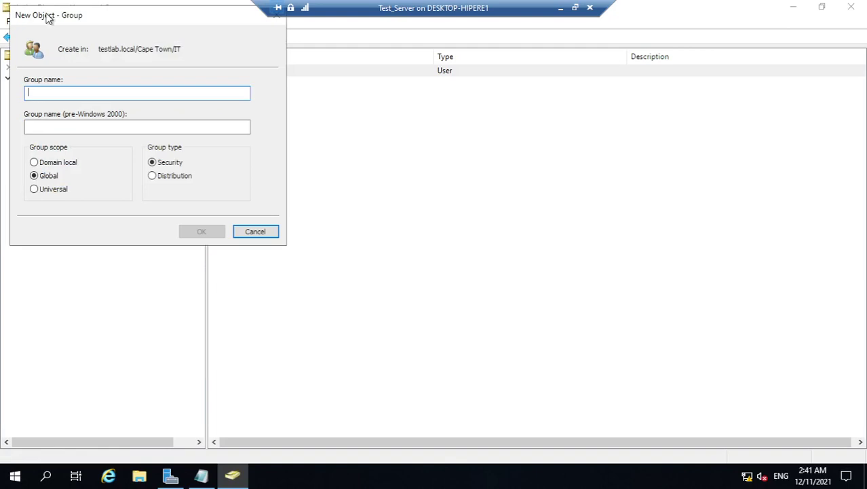
pyautogui.moveTo(47, 17); pyautogui.dragTo(229, 95)
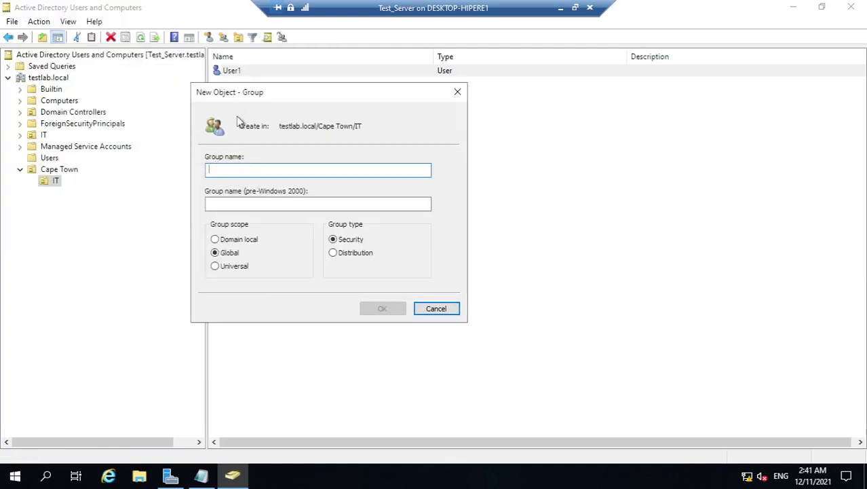
pyautogui.write('D')
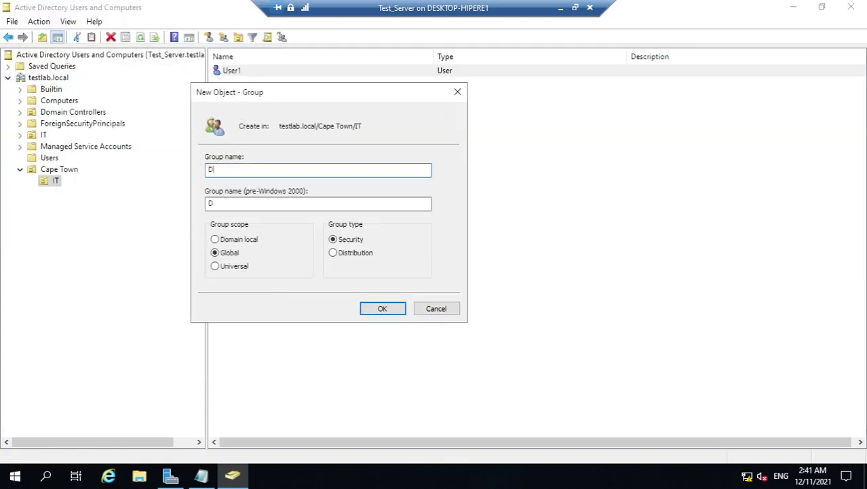
pyautogui.write('eveloperz')
pyautogui.click(260, 203)
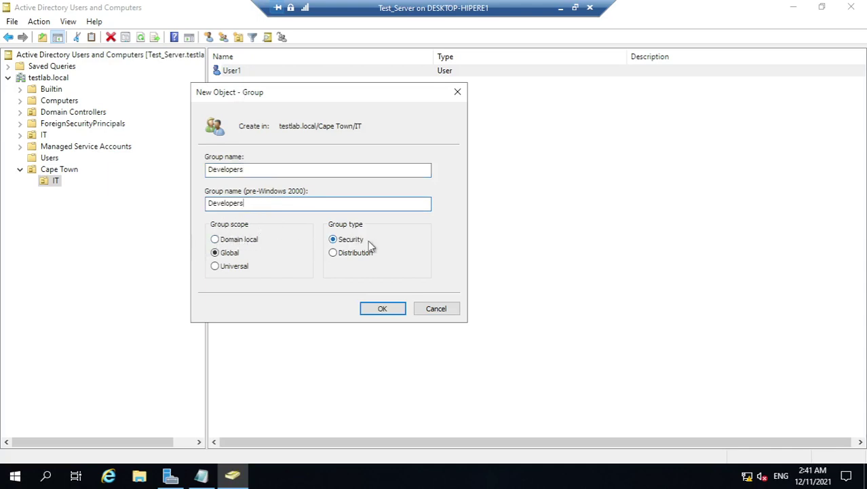
pyautogui.click(383, 309)
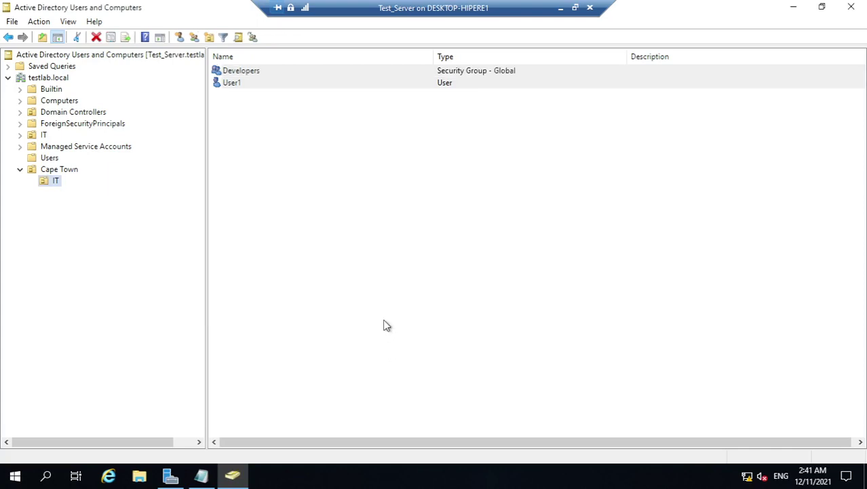
pyautogui.click(366, 74)
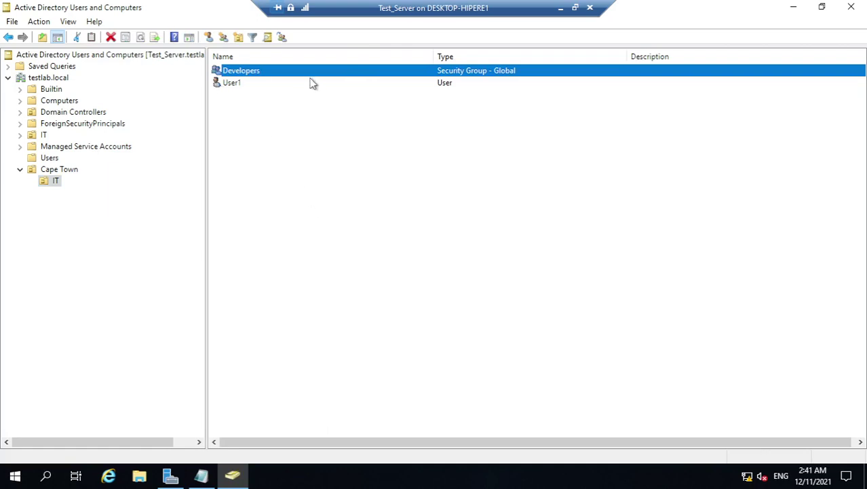
pyautogui.click(262, 87)
pyautogui.click(267, 74)
pyautogui.click(267, 84)
pyautogui.click(269, 73)
pyautogui.click(261, 86)
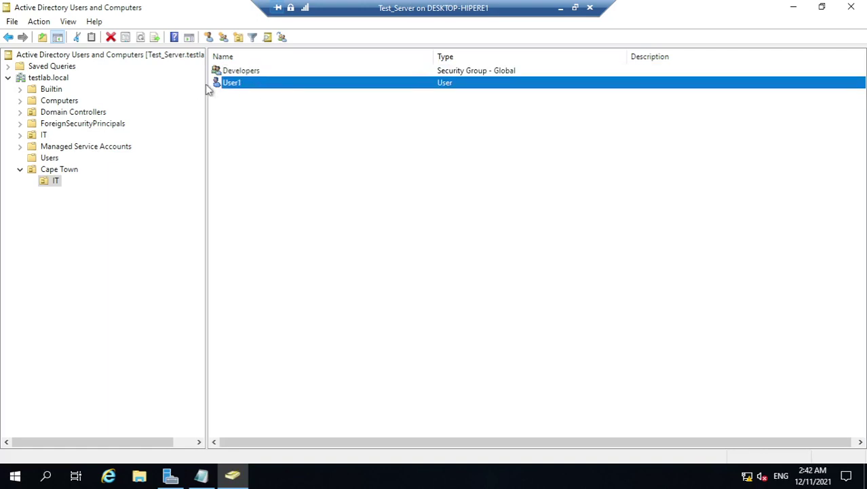
pyautogui.click(244, 71)
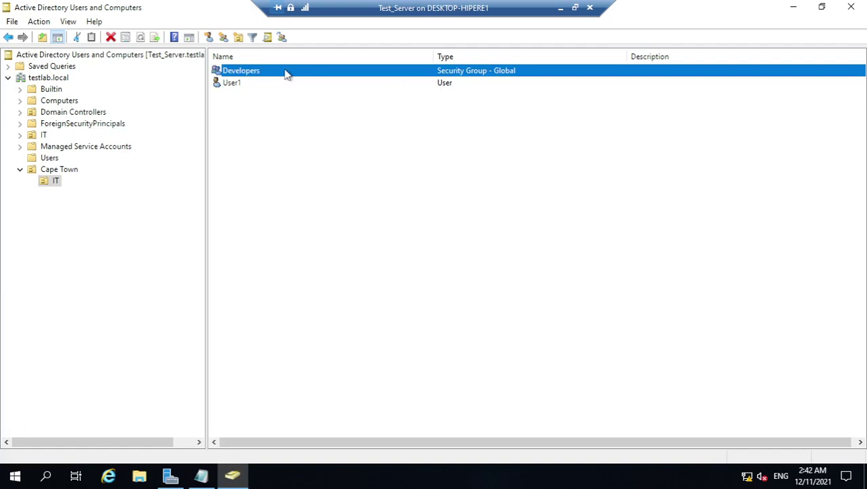
pyautogui.click(251, 83)
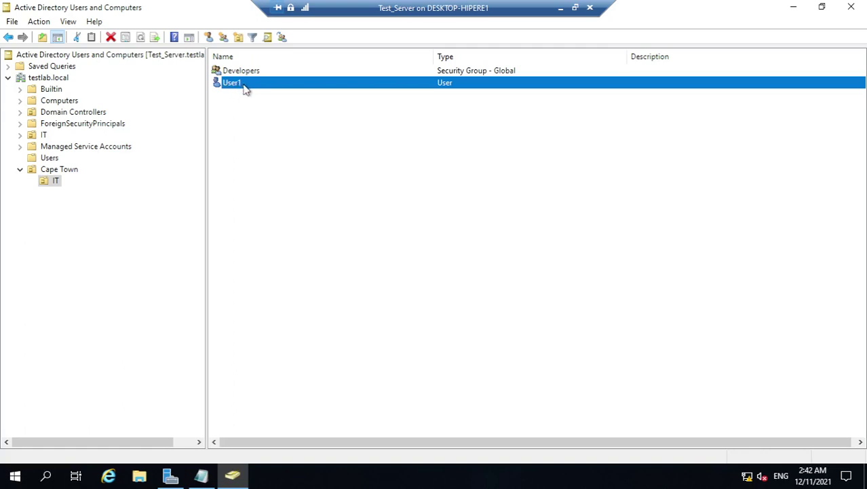
# Add User1 to the Developers group, resolving the name with Check Names
pyautogui.rightClick(246, 89)
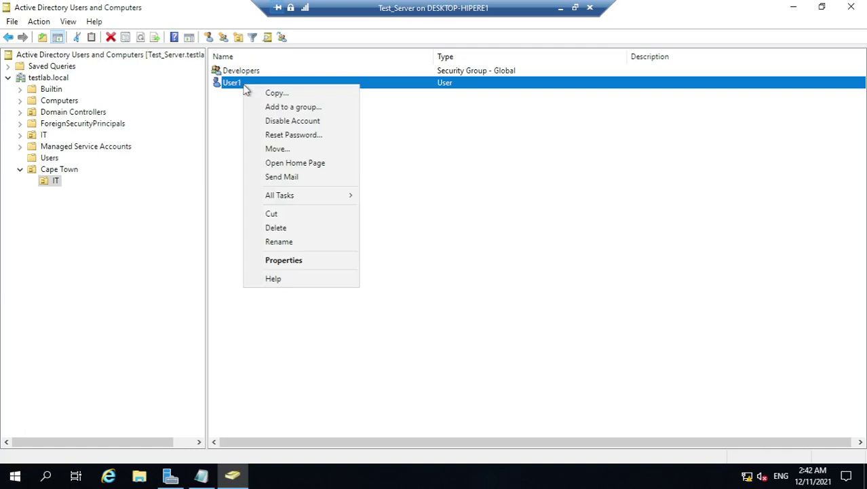
pyautogui.click(288, 109)
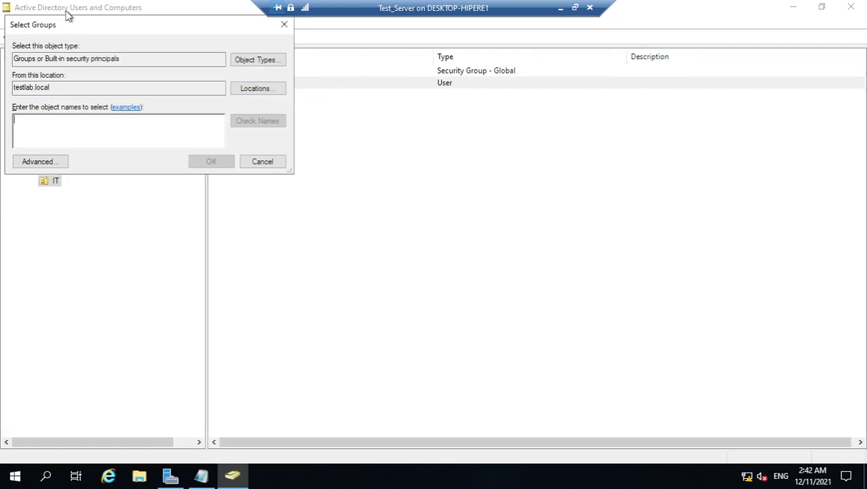
pyautogui.moveTo(72, 25); pyautogui.dragTo(315, 90)
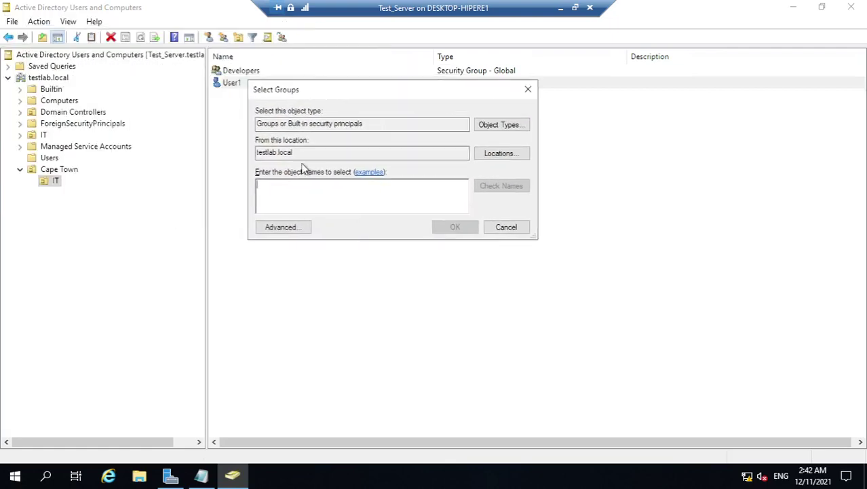
pyautogui.write('Developers')
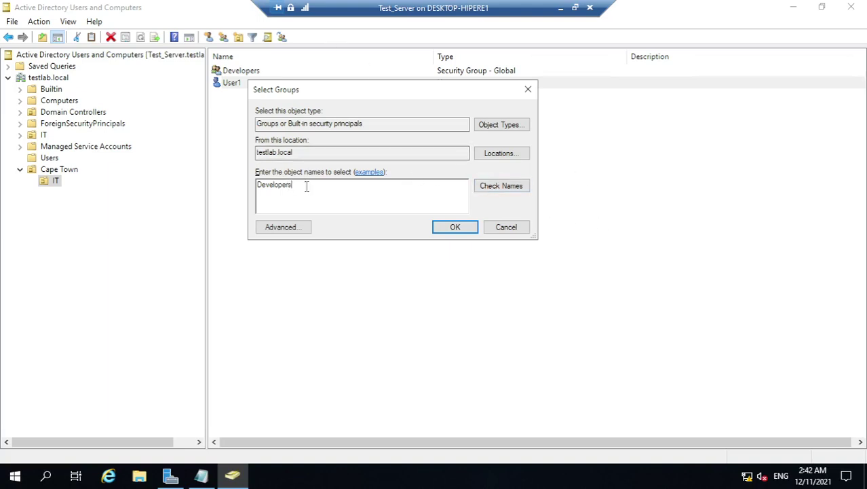
pyautogui.click(516, 192)
pyautogui.click(450, 226)
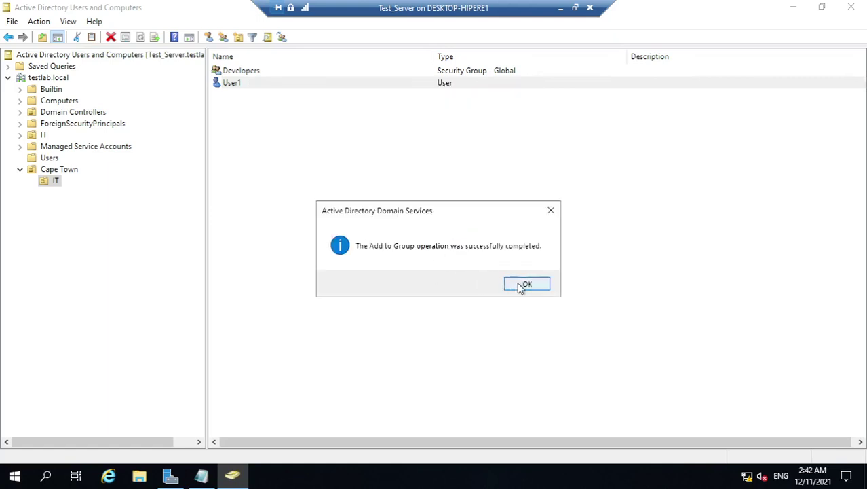
pyautogui.click(523, 284)
# Select the Developers group in the IT OU list
pyautogui.click(257, 72)
pyautogui.click(255, 85)
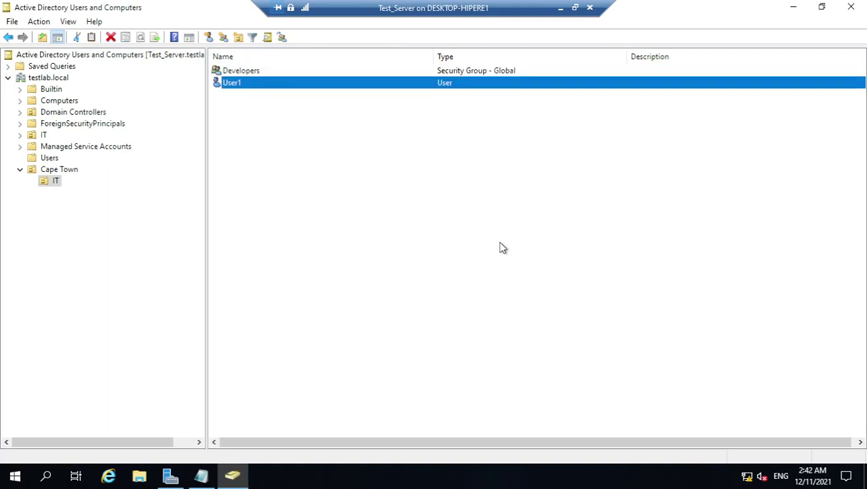
pyautogui.click(265, 72)
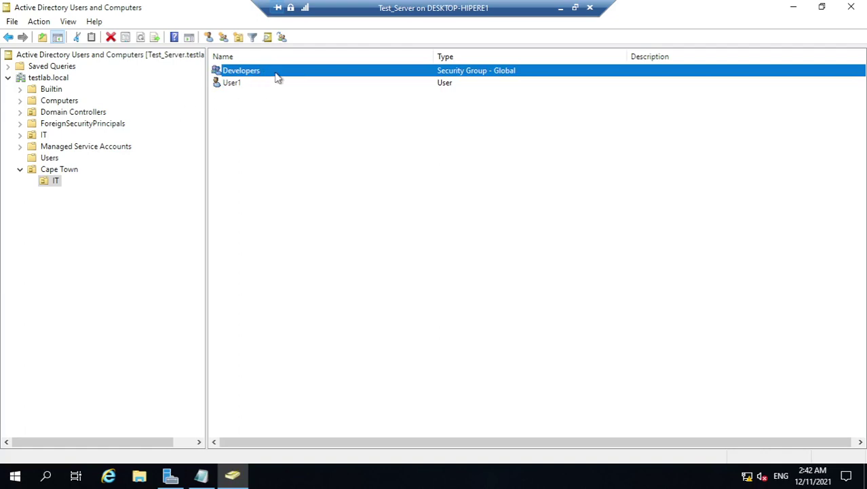
pyautogui.click(276, 83)
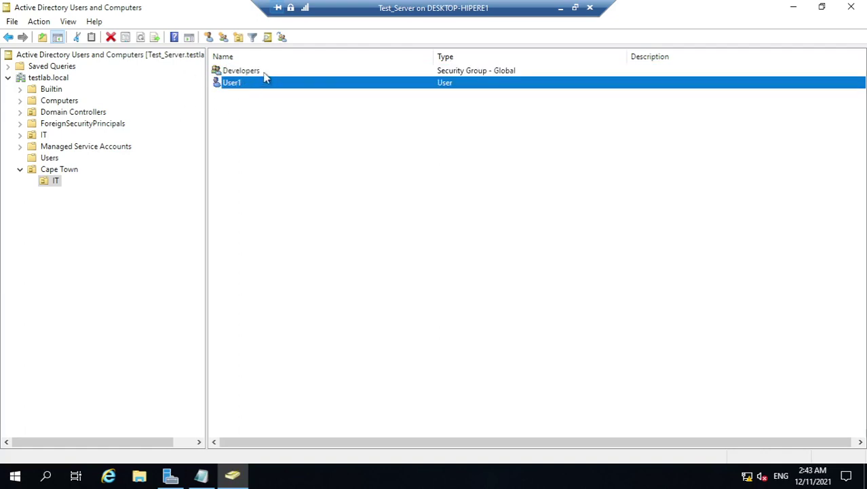
pyautogui.click(266, 73)
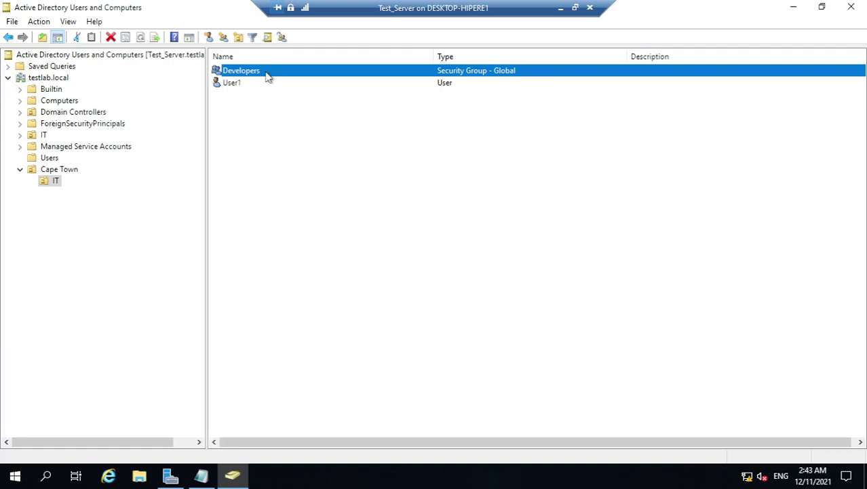
# Start a new user in the IT unit named User2 and enter its user logon name
pyautogui.rightClick(53, 179)
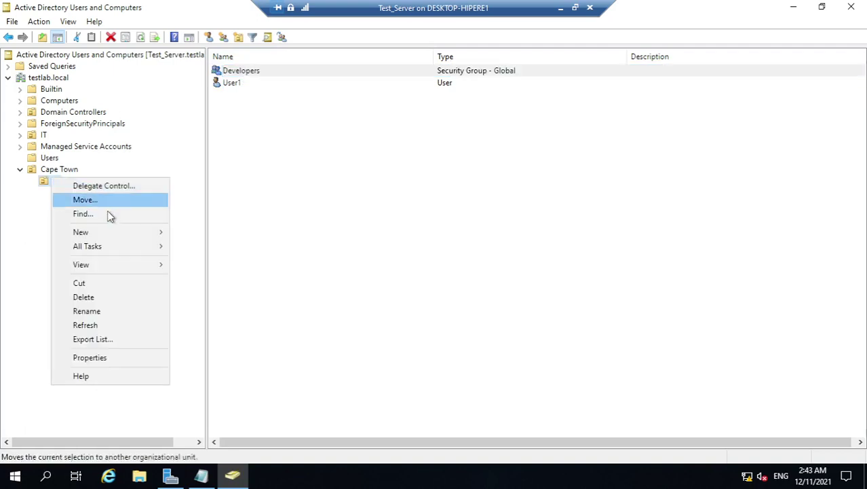
pyautogui.moveTo(140, 235)
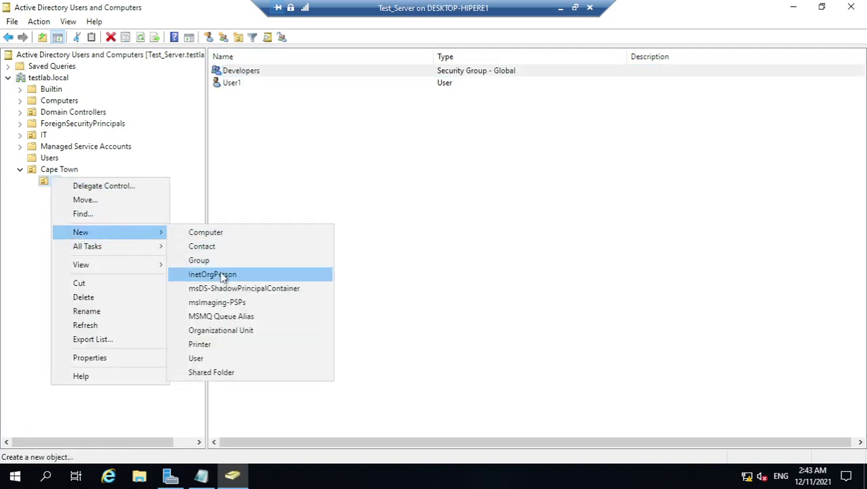
pyautogui.click(215, 359)
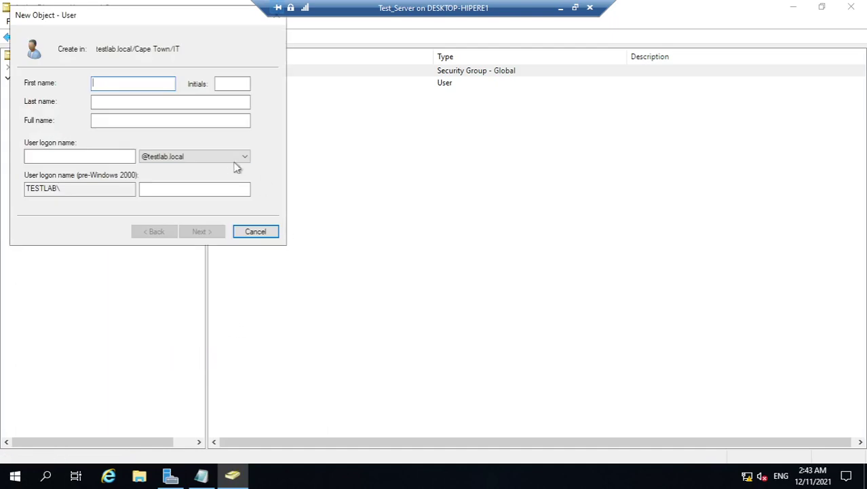
pyautogui.write('User2')
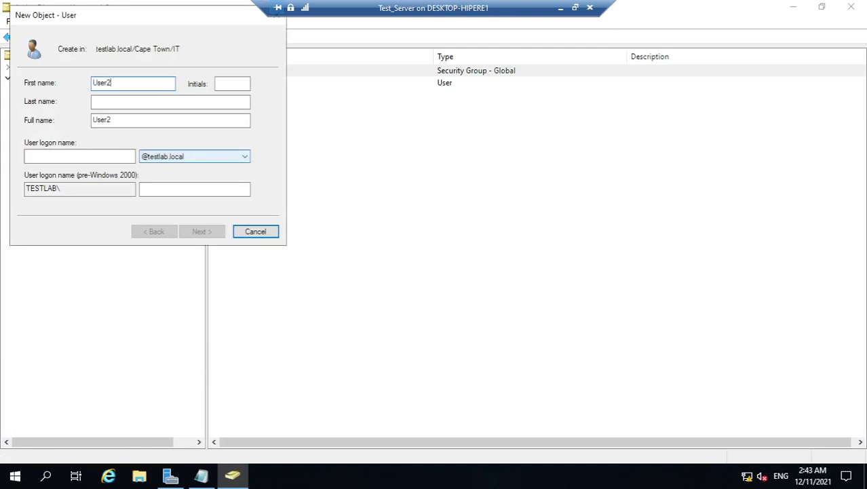
pyautogui.click(41, 157)
pyautogui.write('U')
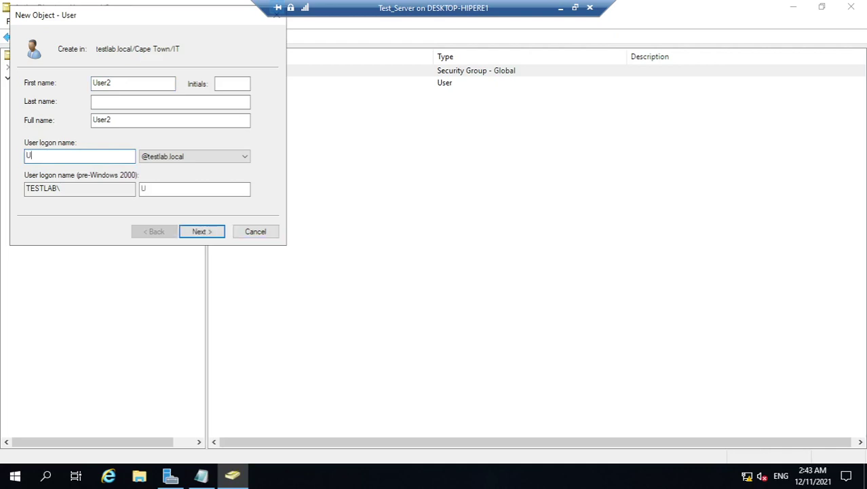
pyautogui.press('BackSpace')
pyautogui.press('BackSpace')
pyautogui.press('BackSpace')
pyautogui.write('us')
# Set and confirm the account password, then finish creating User2
pyautogui.click(201, 232)
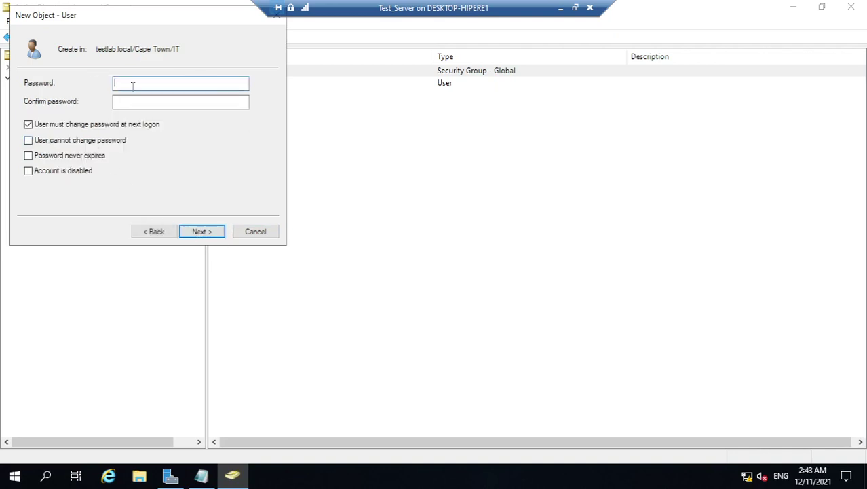
pyautogui.write('Pa')
pyautogui.click(153, 101)
pyautogui.write('Pa')
pyautogui.click(214, 234)
pyautogui.click(215, 233)
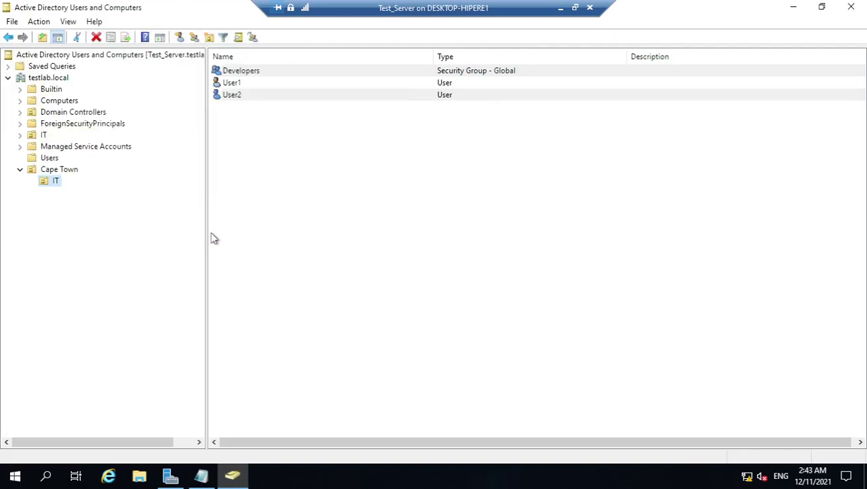
pyautogui.click(273, 97)
# Open the Developers group's properties and show its Members list
pyautogui.click(277, 85)
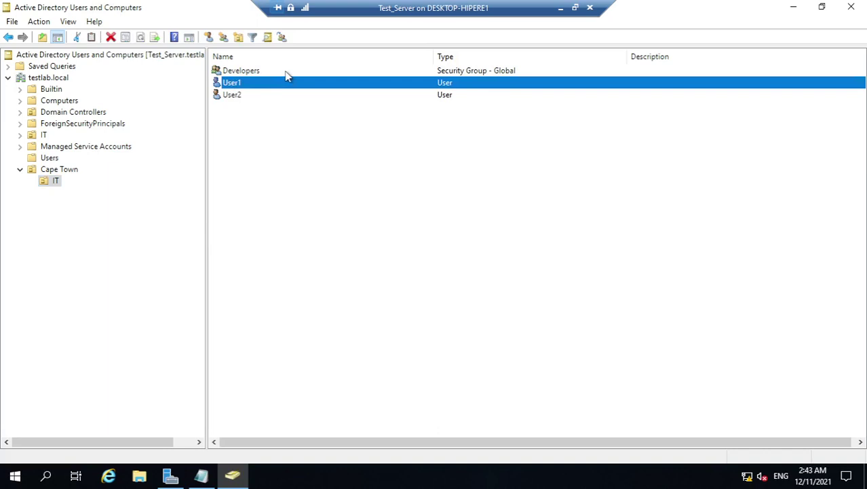
pyautogui.click(286, 74)
pyautogui.rightClick(287, 76)
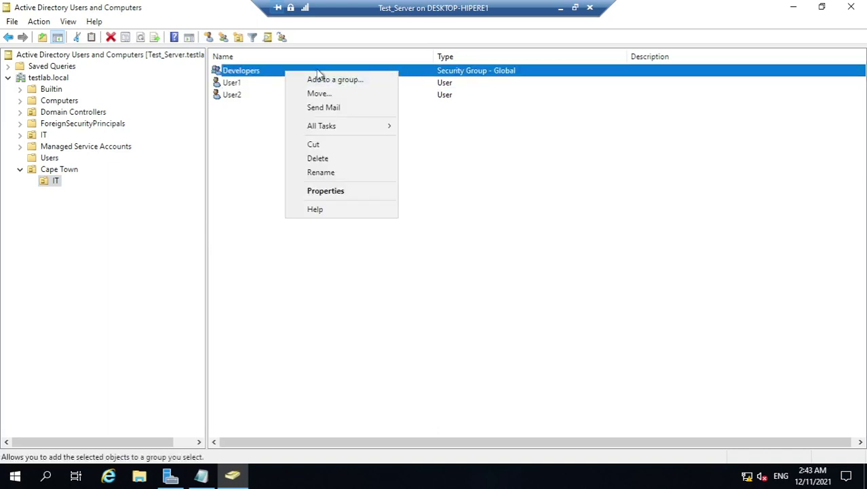
pyautogui.click(330, 192)
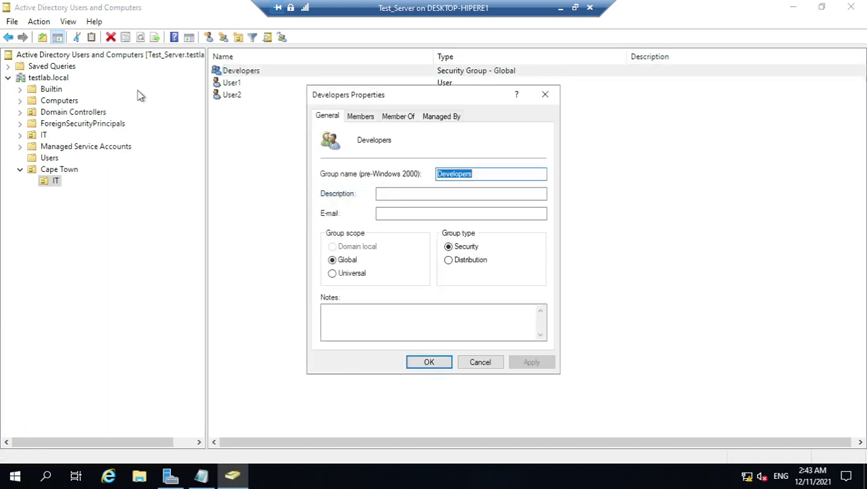
pyautogui.moveTo(405, 95); pyautogui.dragTo(406, 65)
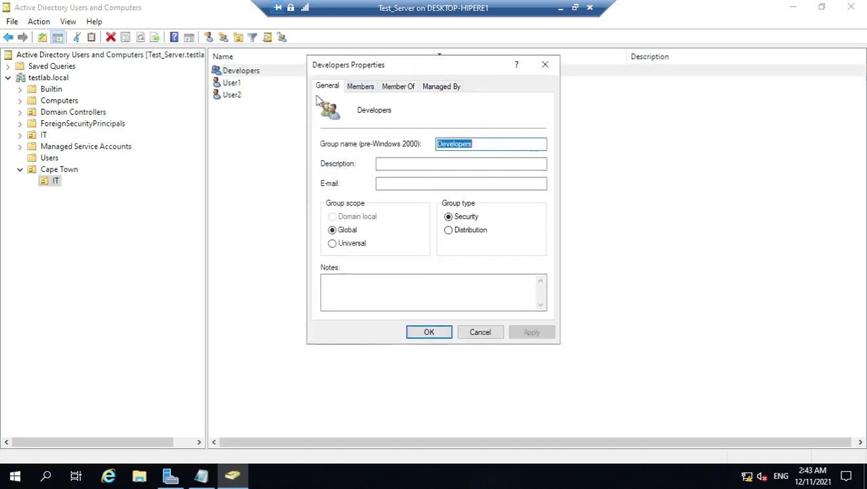
pyautogui.click(364, 89)
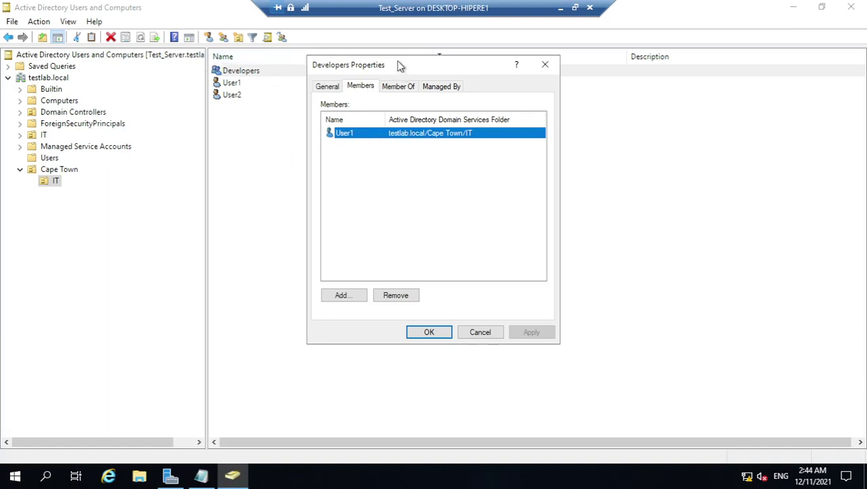
# Add user2 as a member of Developers, verify the name, and apply the change
pyautogui.click(347, 297)
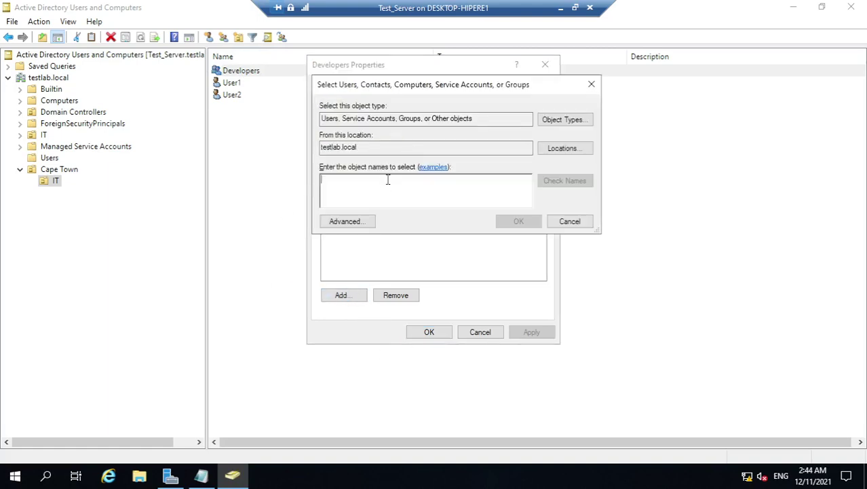
pyautogui.write('user2')
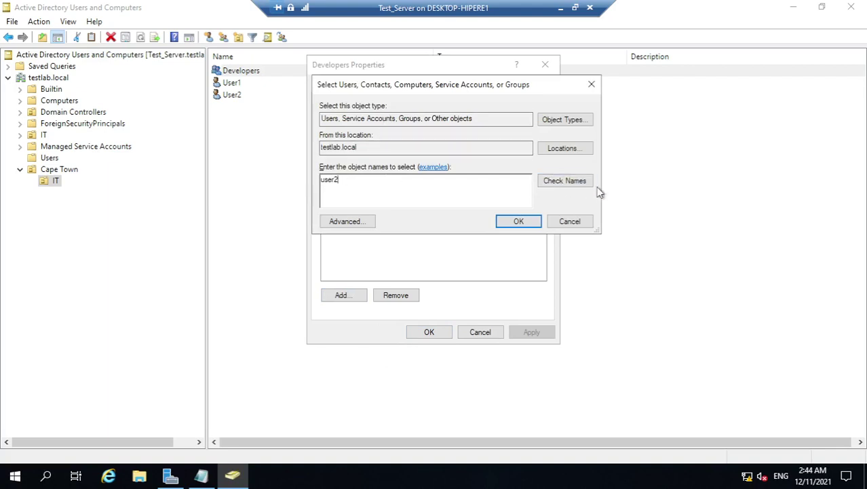
pyautogui.moveTo(367, 86); pyautogui.dragTo(366, 80)
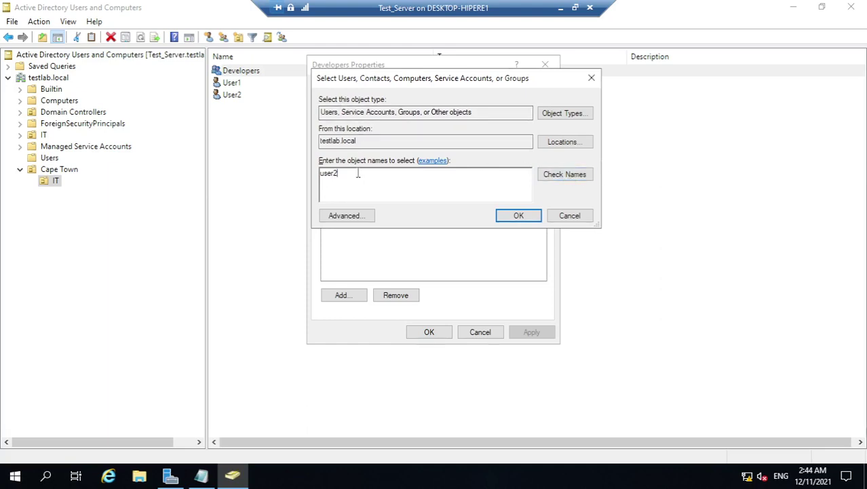
pyautogui.click(570, 174)
pyautogui.click(523, 215)
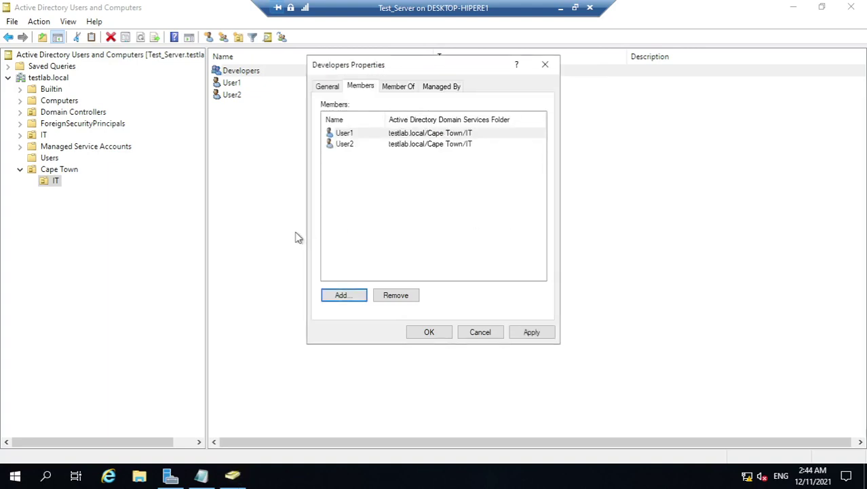
pyautogui.click(533, 332)
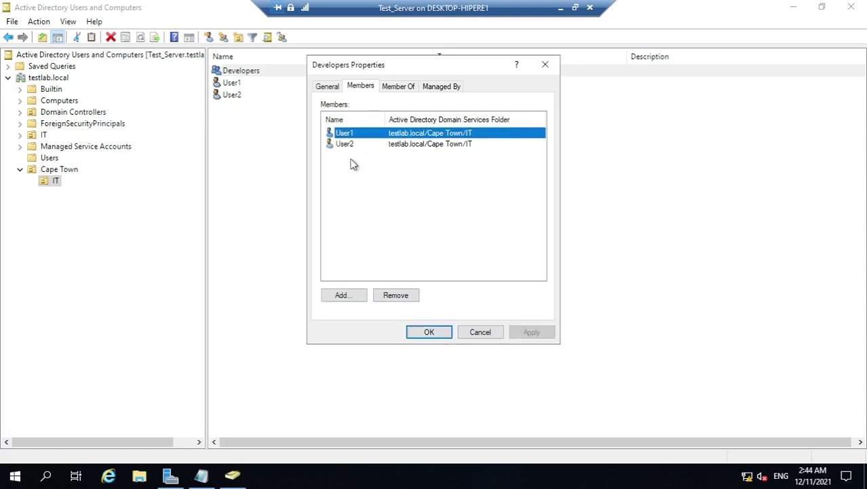
pyautogui.click(412, 332)
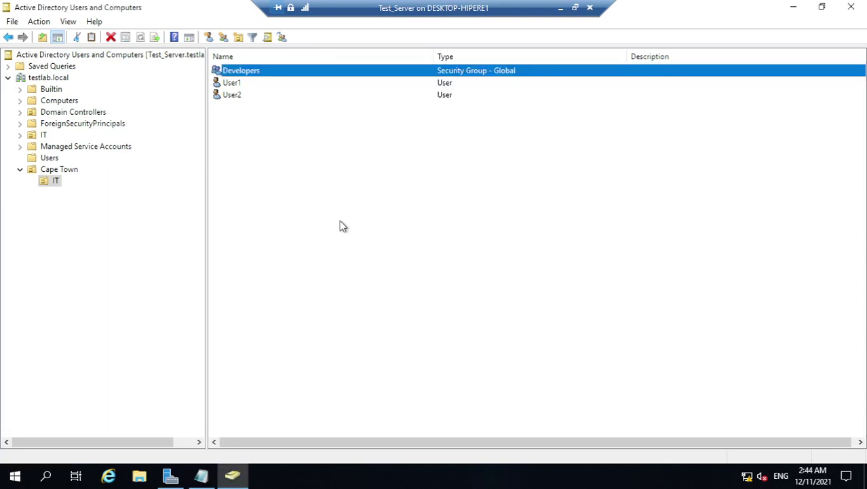
# Find and select the Group Policy Creator Owners group in the Users container
pyautogui.click(322, 83)
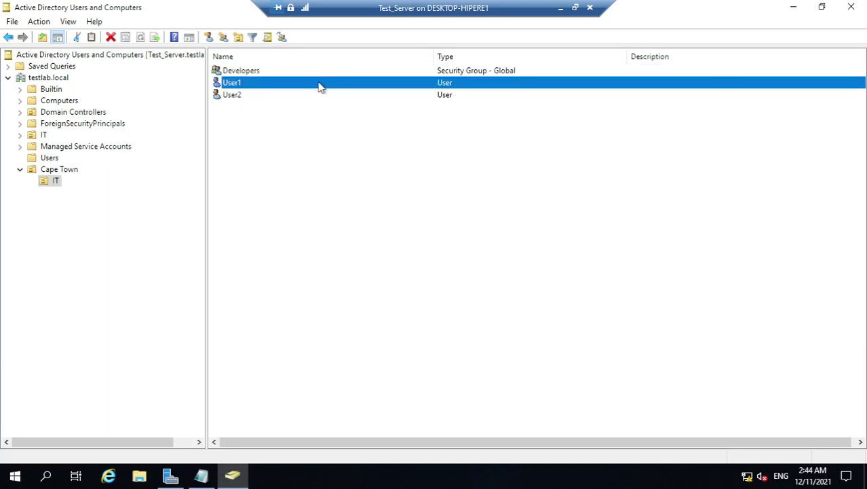
pyautogui.click(255, 96)
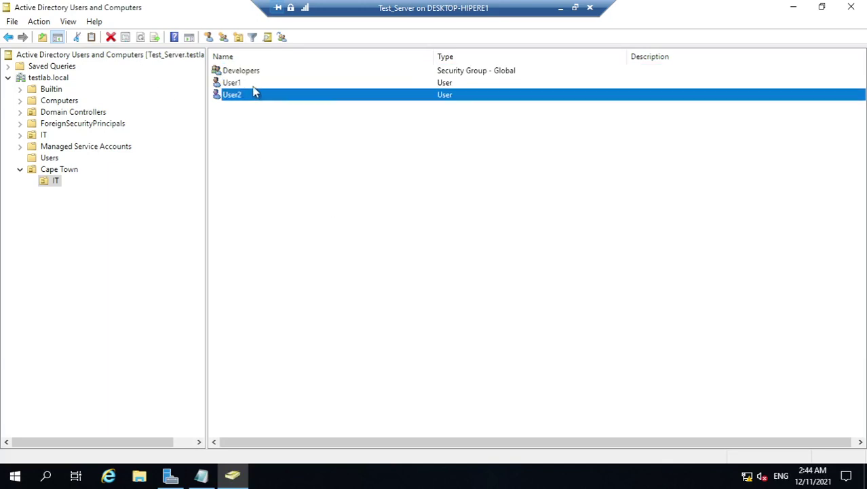
pyautogui.click(257, 73)
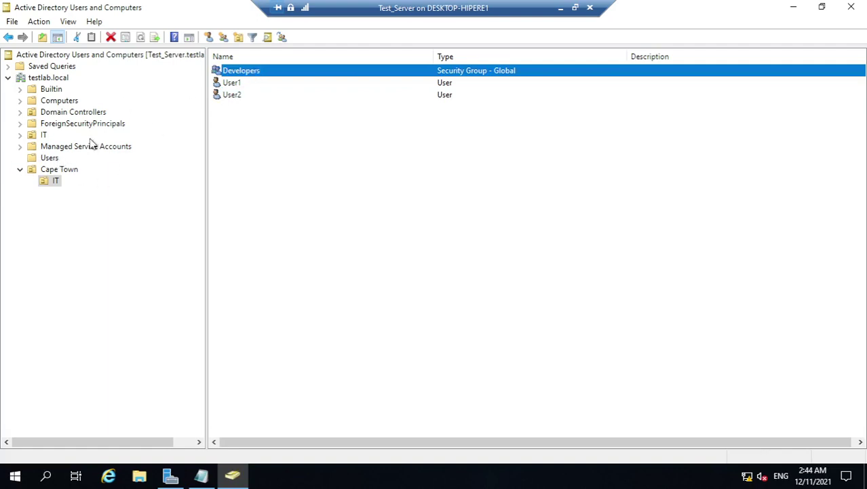
pyautogui.click(49, 158)
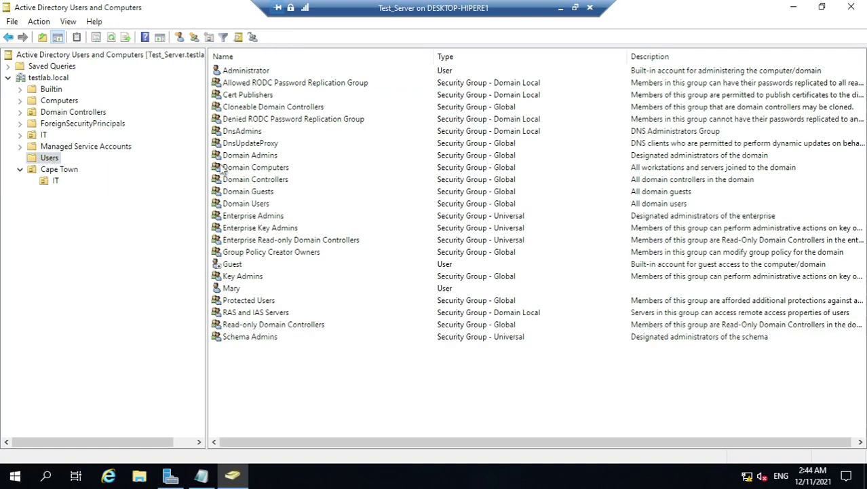
pyautogui.click(264, 83)
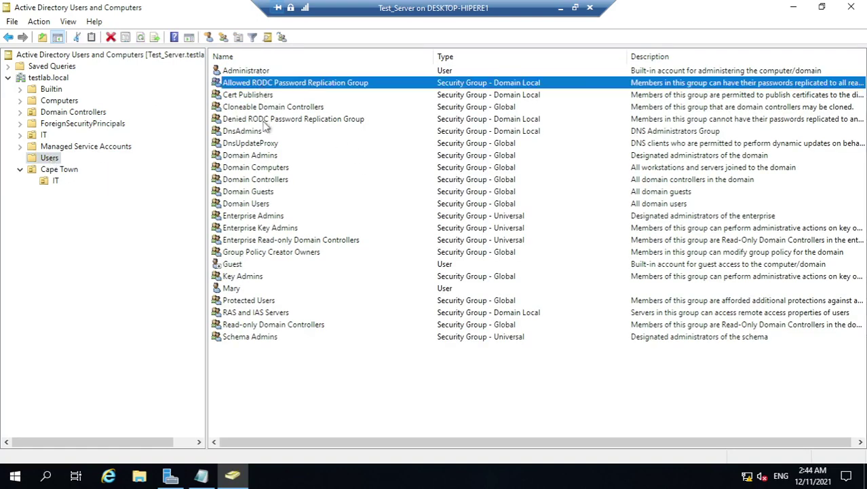
pyautogui.click(264, 120)
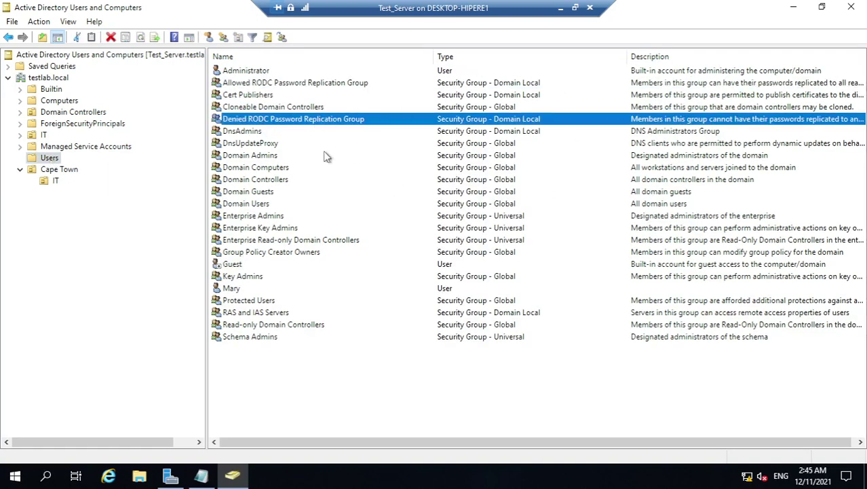
pyautogui.click(291, 167)
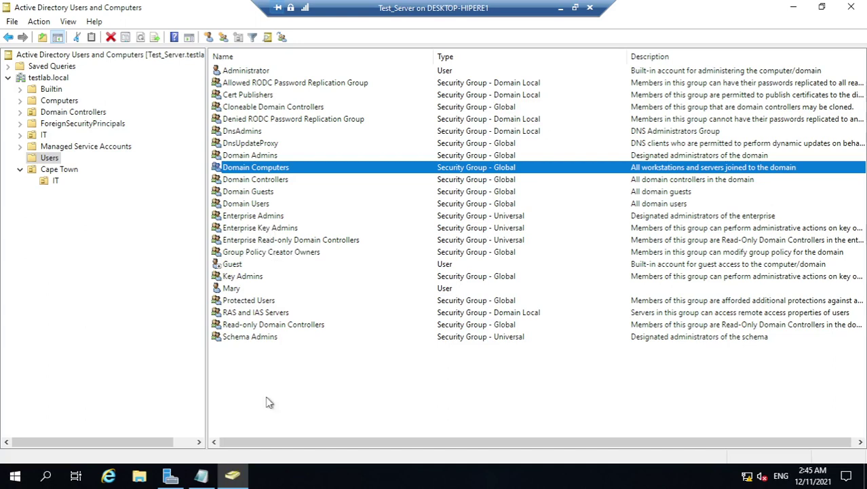
pyautogui.click(277, 255)
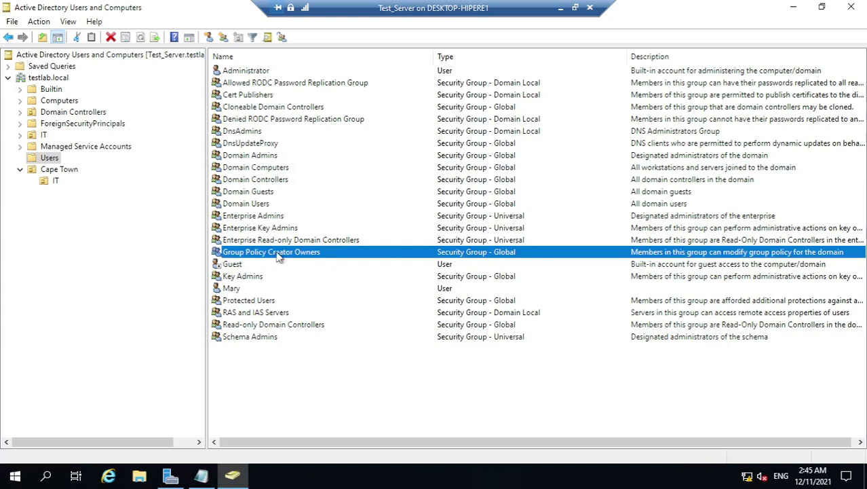
# Copy the Group Policy Creator Owners name without renaming it, then return to IT
pyautogui.press('F2')
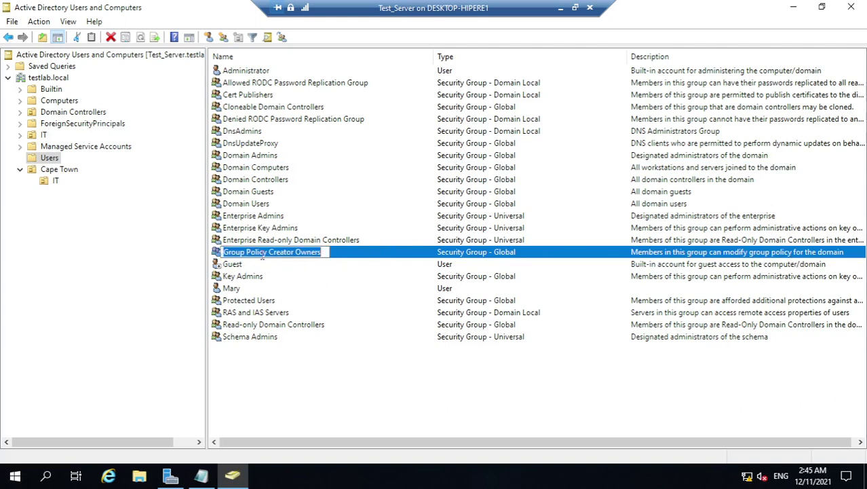
pyautogui.rightClick(263, 257)
pyautogui.click(302, 298)
pyautogui.press('Escape')
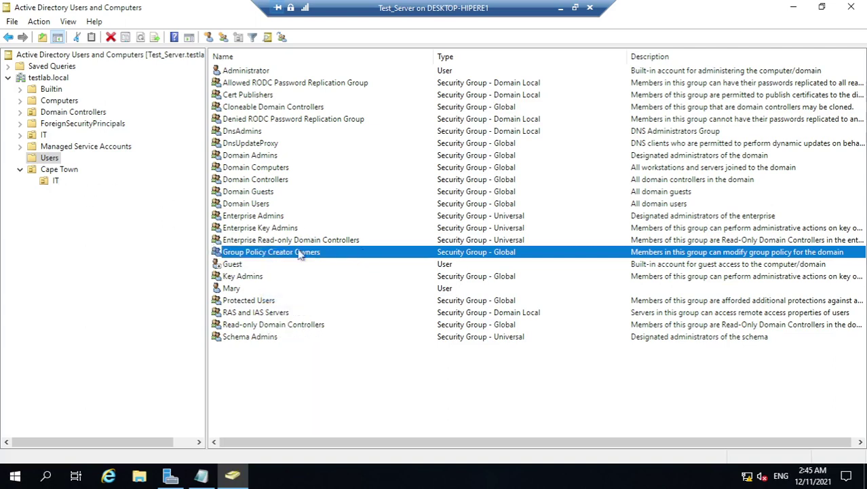
pyautogui.click(54, 182)
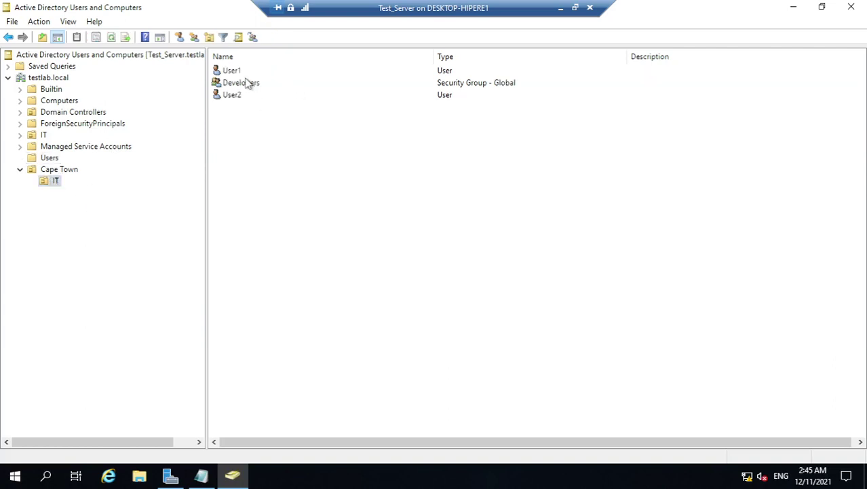
# Add Developers to Group Policy Creator Owners using the pasted name and Check Names
pyautogui.click(262, 91)
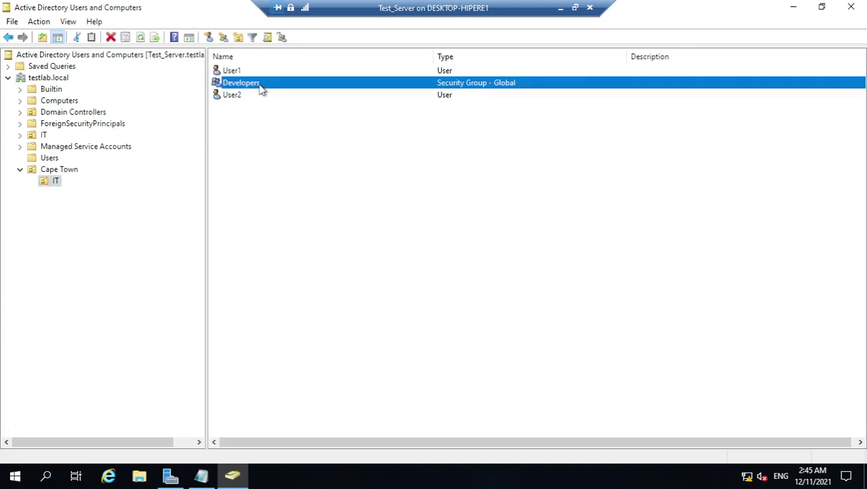
pyautogui.rightClick(262, 90)
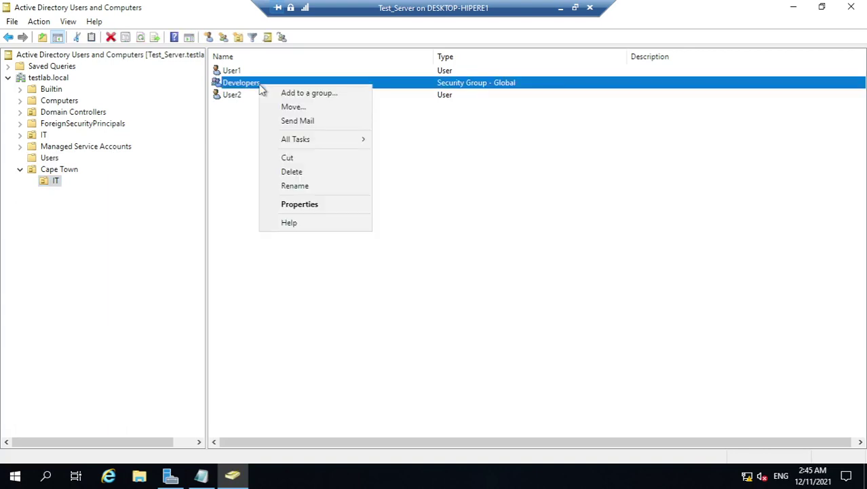
pyautogui.click(297, 95)
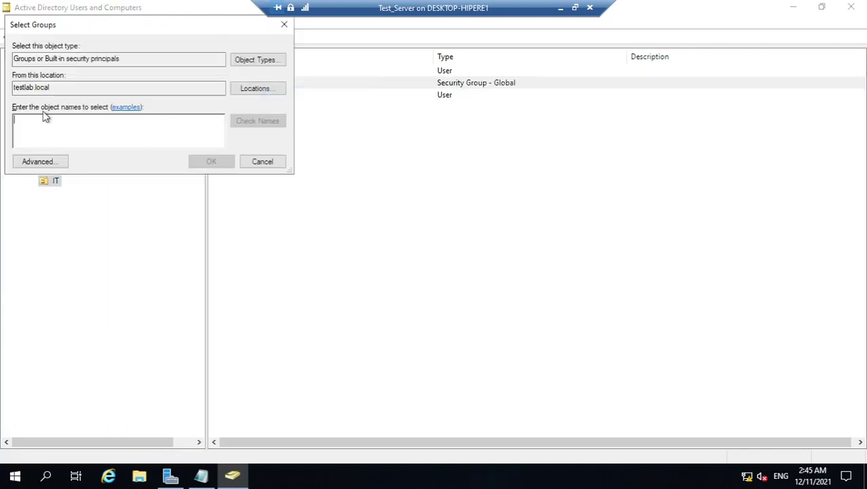
pyautogui.hotkey('ctrl', 'v')
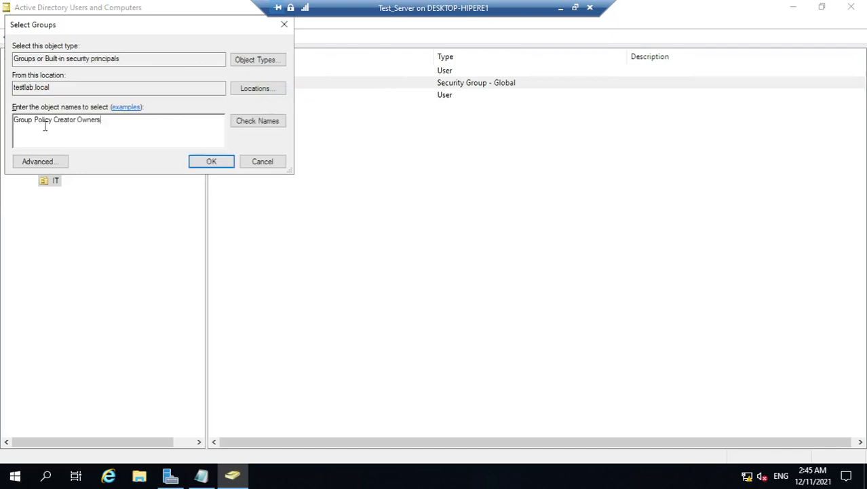
pyautogui.click(255, 126)
pyautogui.click(201, 161)
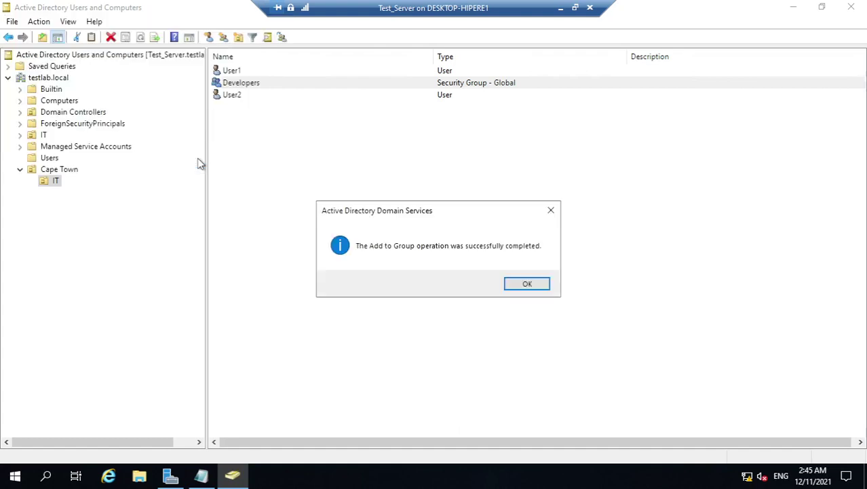
pyautogui.click(527, 284)
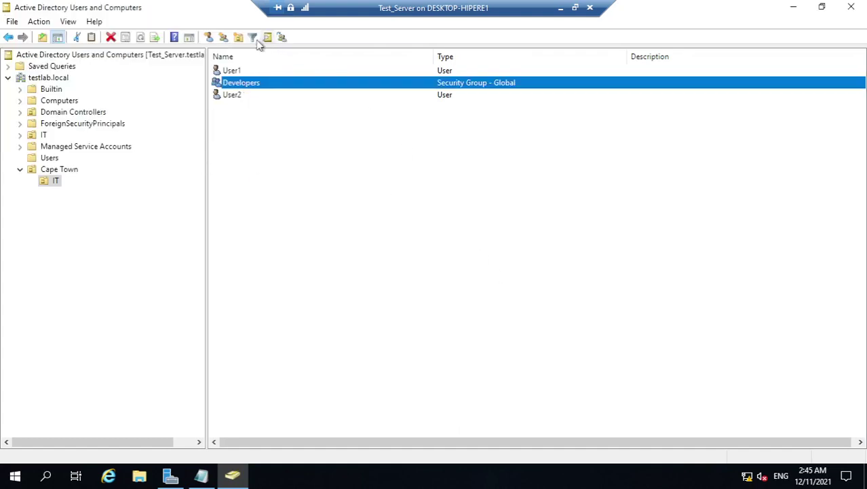